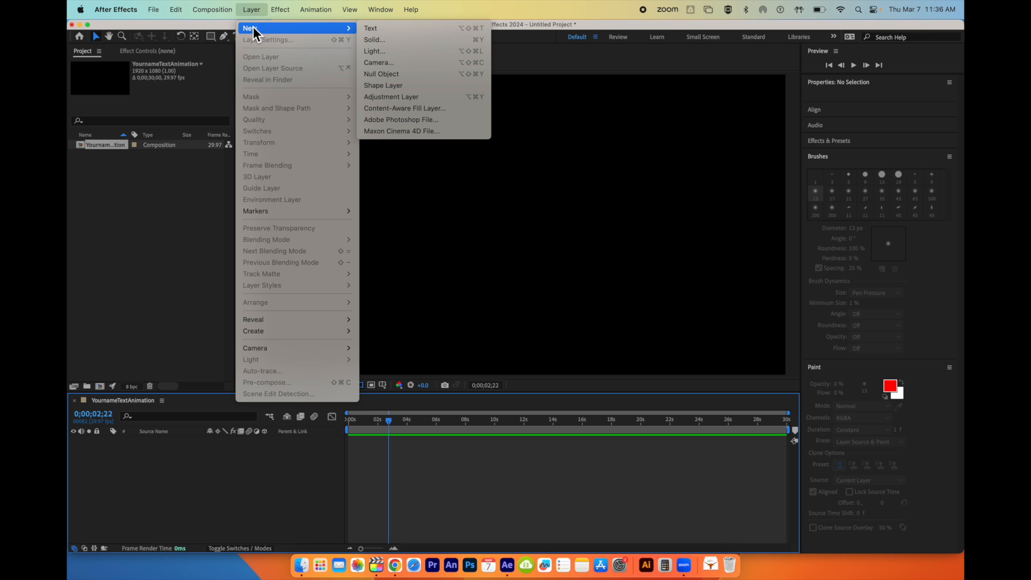
- Create a text layer reading "Opacity" and expand its Transform properties
{"action": "left_click", "coordinate": [389, 31]}
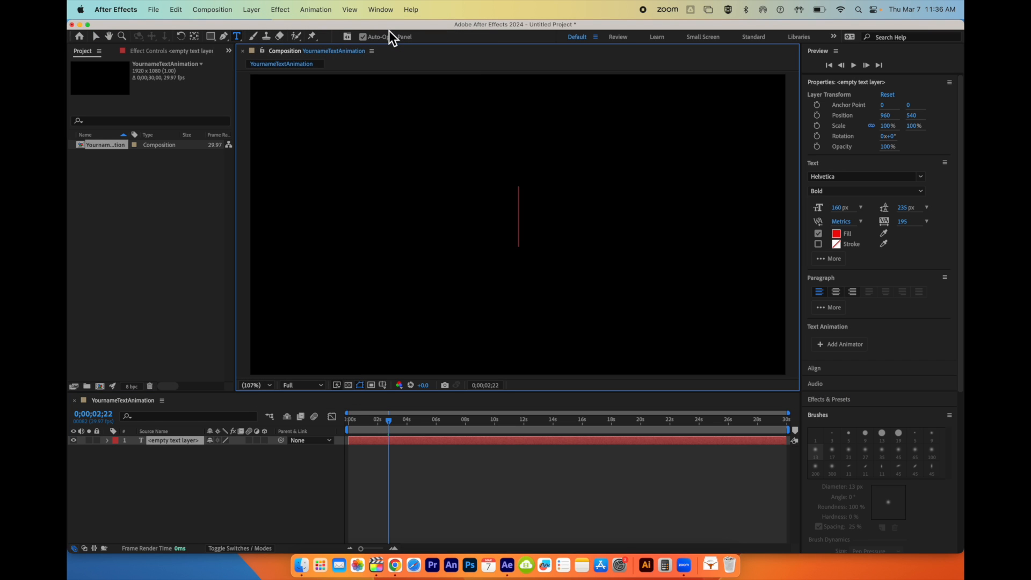
{"action": "type", "text": "Opacity"}
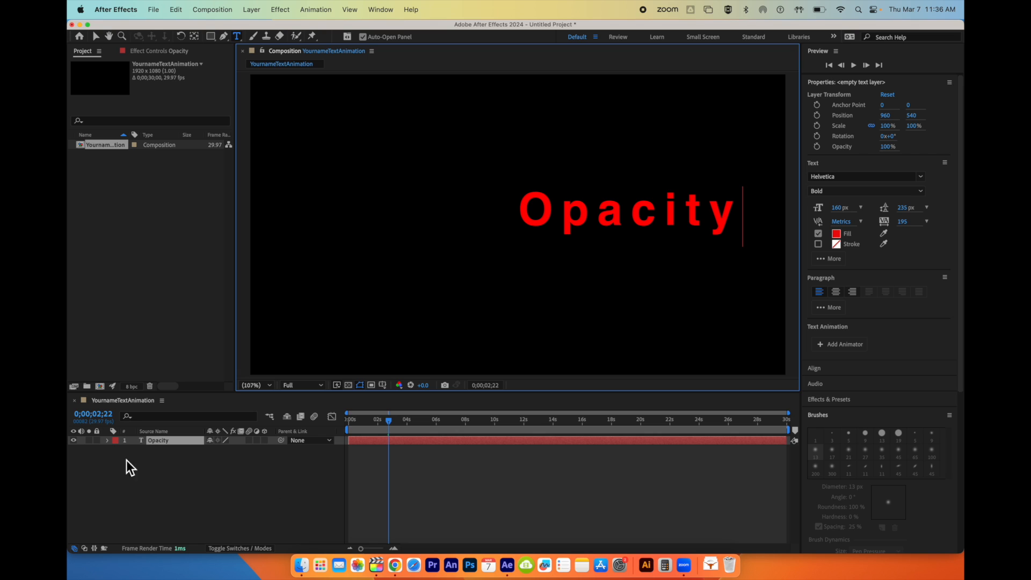
{"action": "left_click", "coordinate": [108, 441]}
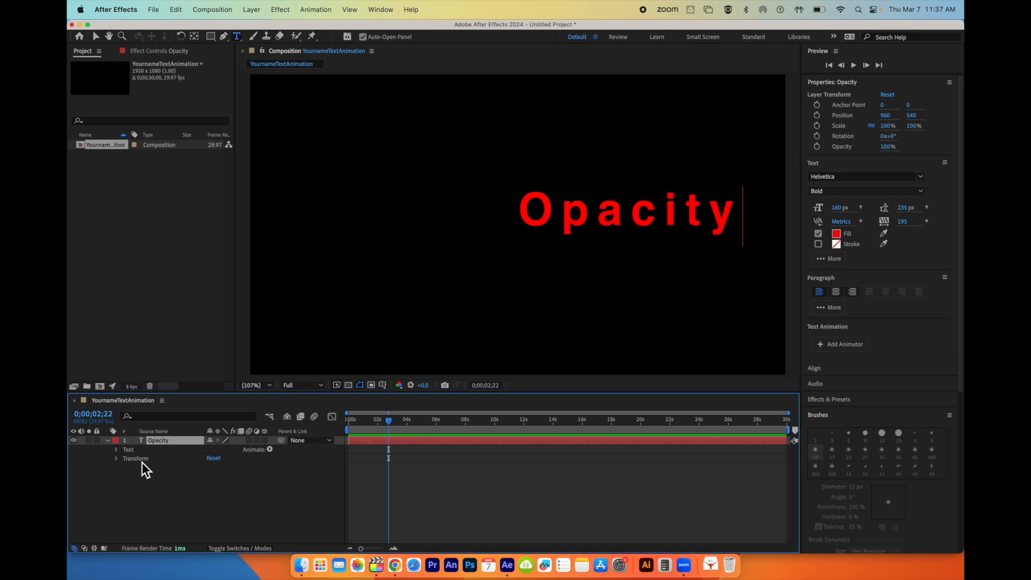
{"action": "left_click", "coordinate": [116, 459]}
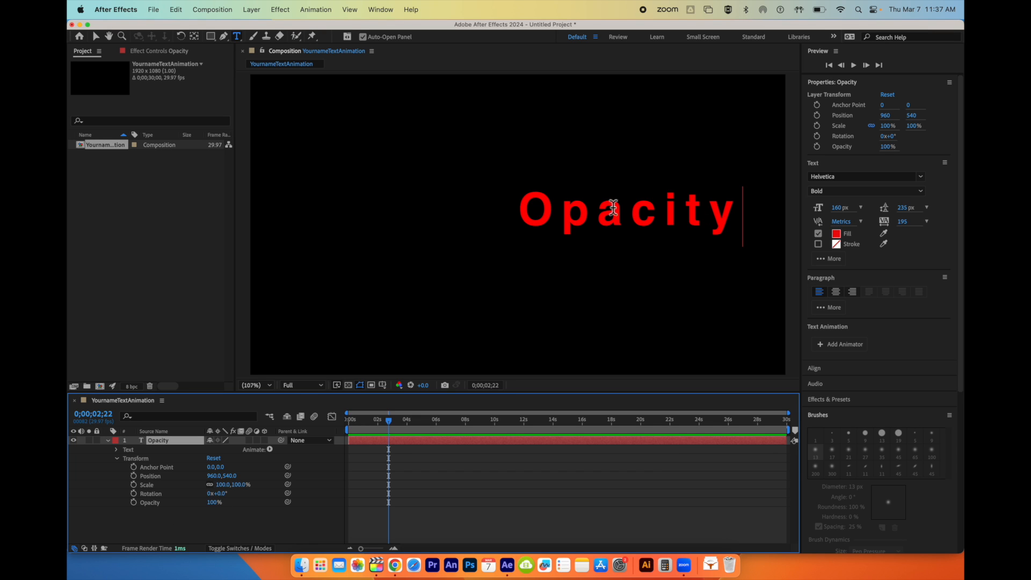
- Set the Opacity text layer's opacity to 0% at the start of the timeline and enable keyframing for that property
{"action": "left_click", "coordinate": [214, 503]}
{"action": "left_click_drag", "start_coordinate": [217, 505], "coordinate": [255, 501]}
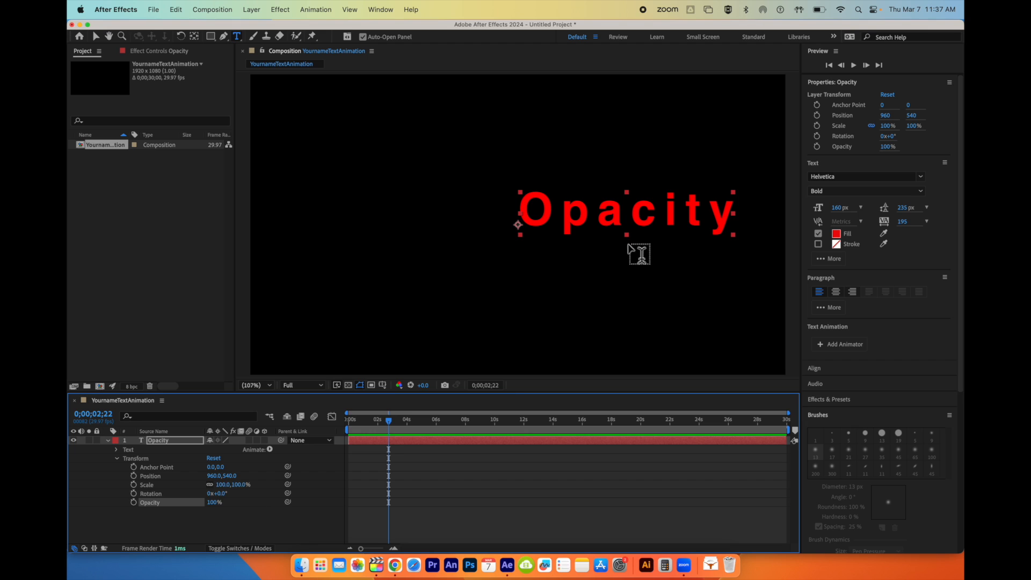
{"action": "left_click_drag", "start_coordinate": [391, 424], "coordinate": [344, 426]}
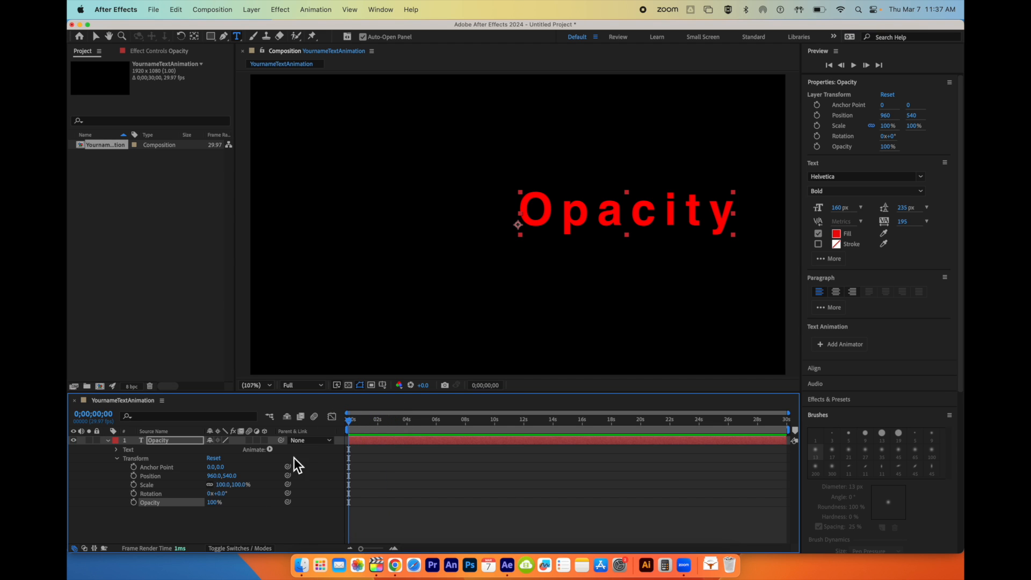
{"action": "left_click_drag", "start_coordinate": [218, 513], "coordinate": [138, 516]}
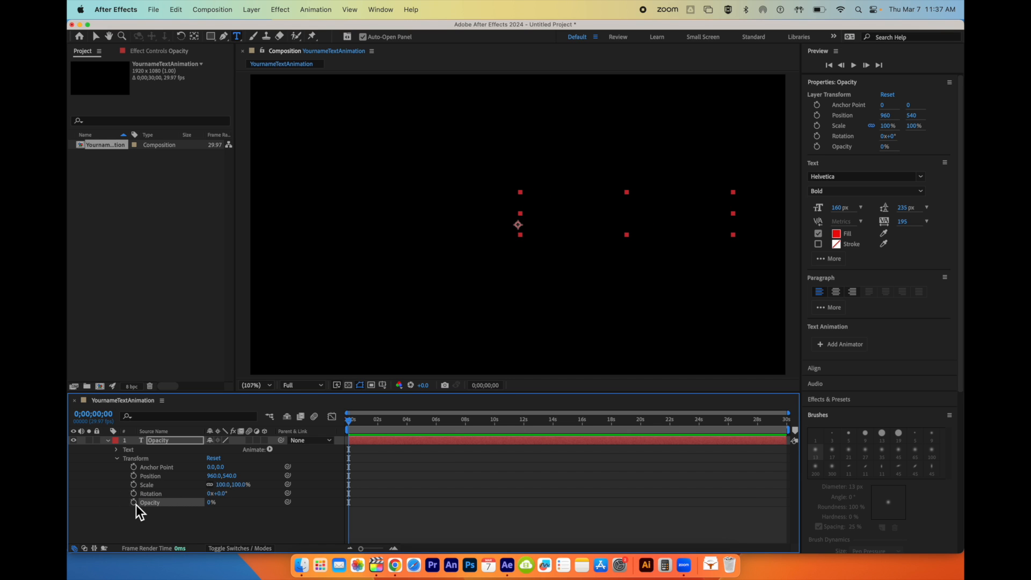
{"action": "left_click", "coordinate": [134, 502]}
- Add a 100% opacity keyframe at about 2 seconds and return the playhead to the start
{"action": "left_click_drag", "start_coordinate": [352, 424], "coordinate": [381, 425]}
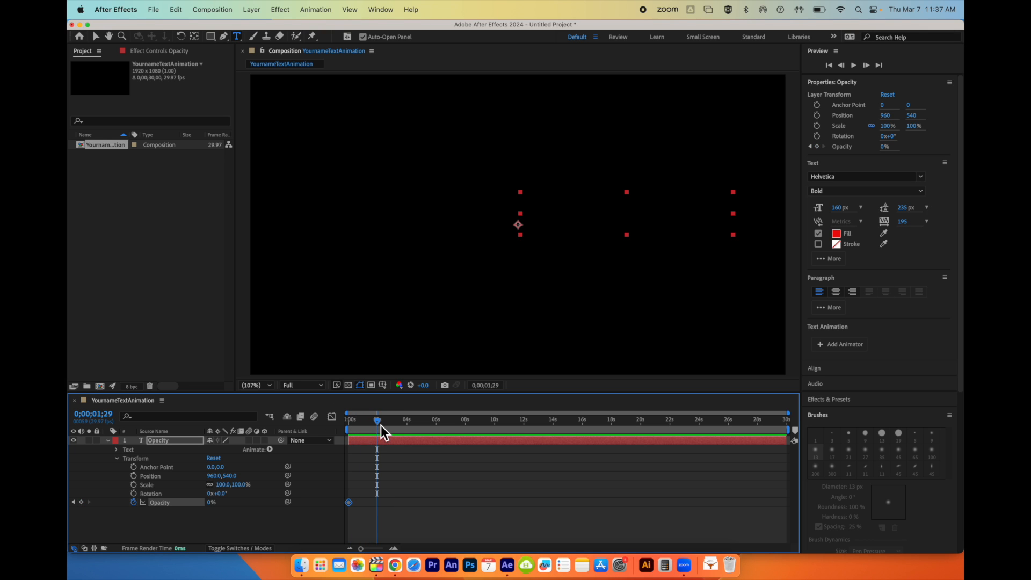
{"action": "left_click_drag", "start_coordinate": [212, 505], "coordinate": [267, 507]}
{"action": "left_click_drag", "start_coordinate": [380, 422], "coordinate": [334, 429]}
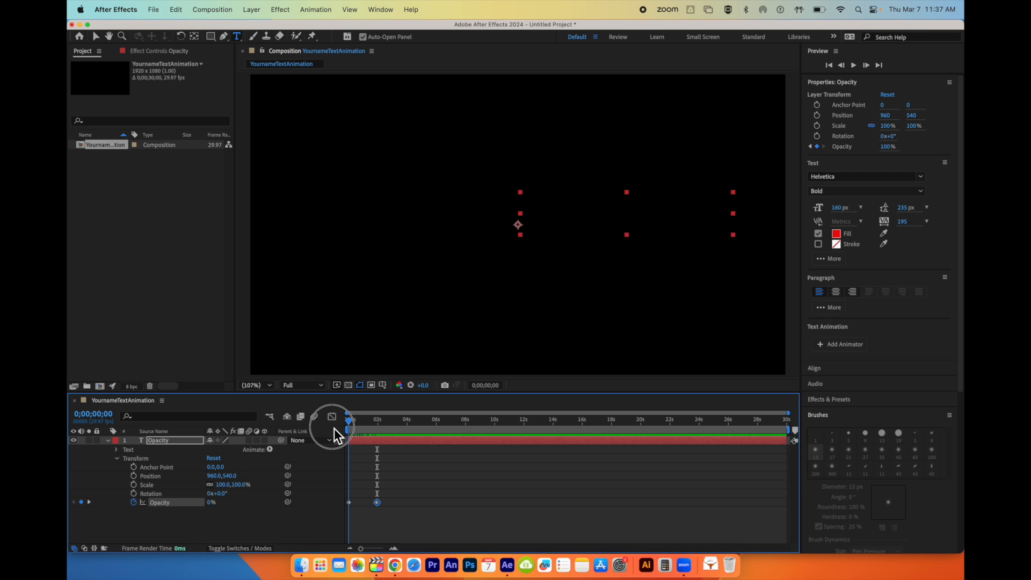
{"action": "mouse_move", "coordinate": [335, 428]}
{"action": "left_mouse_down"}
{"action": "mouse_move", "coordinate": [481, 428]}
{"action": "mouse_move", "coordinate": [331, 421]}
{"action": "left_mouse_up"}
- Copy both opacity keyframes, paste them at about 4 and 8 seconds, and preview the repeated fade
{"action": "left_click_drag", "start_coordinate": [386, 517], "coordinate": [347, 495]}
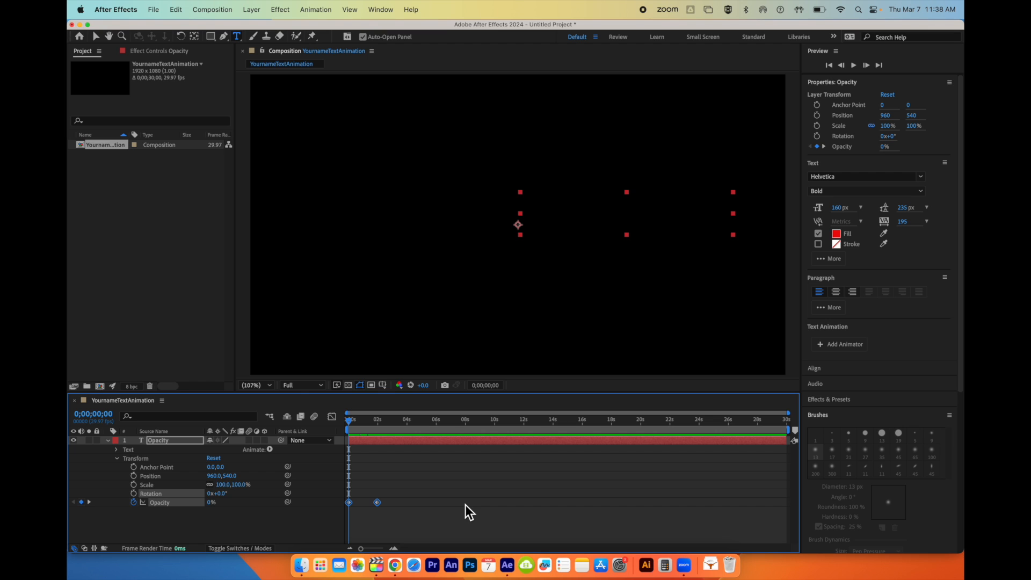
{"action": "left_click", "coordinate": [180, 9]}
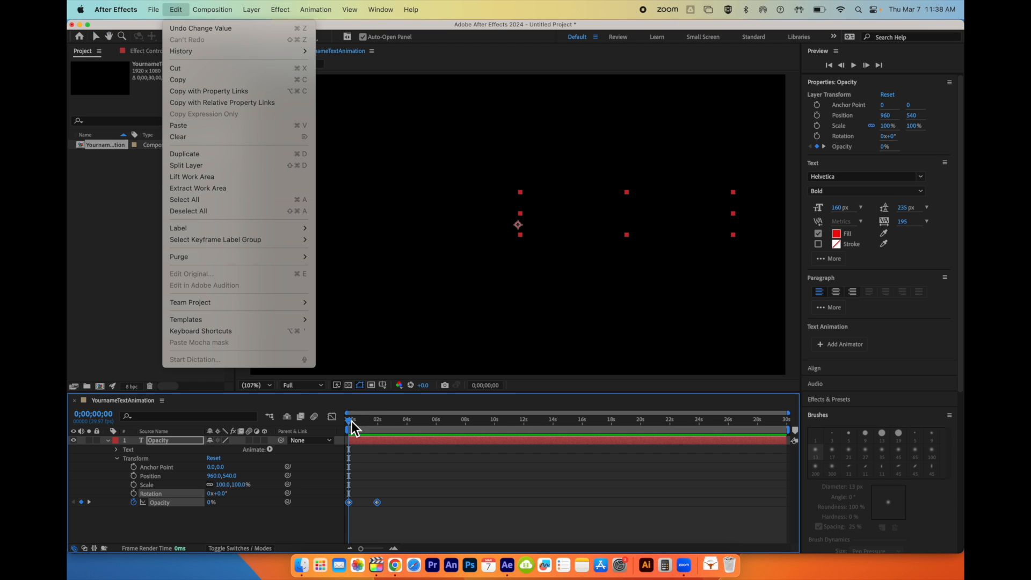
{"action": "left_click", "coordinate": [393, 422]}
{"action": "left_click_drag", "start_coordinate": [348, 421], "coordinate": [407, 427]}
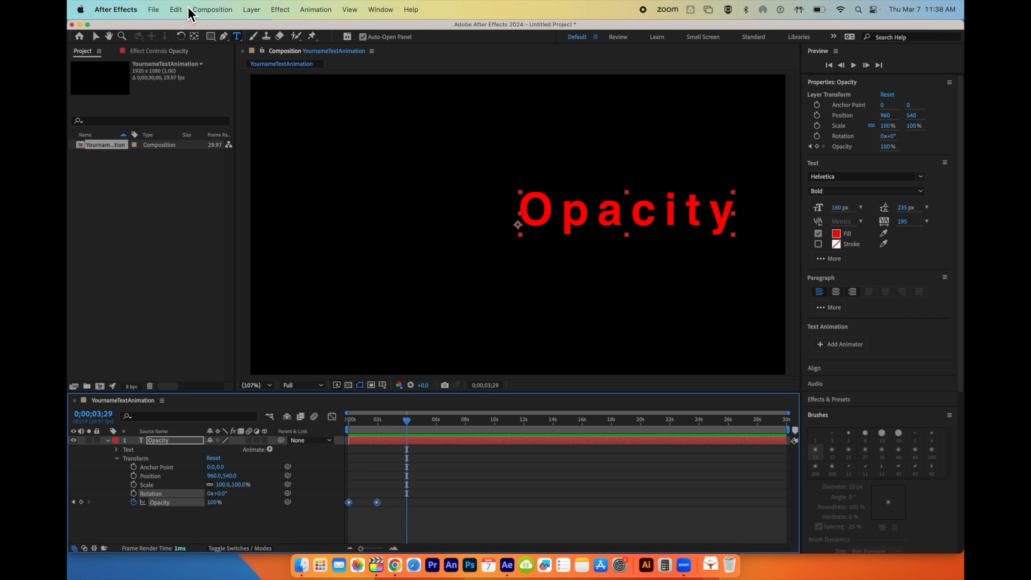
{"action": "left_click", "coordinate": [179, 6]}
{"action": "left_click", "coordinate": [208, 127]}
{"action": "left_click", "coordinate": [408, 423]}
{"action": "left_click_drag", "start_coordinate": [407, 423], "coordinate": [347, 420]}
{"action": "key", "text": "cmd+v"}
{"action": "key", "text": "space"}
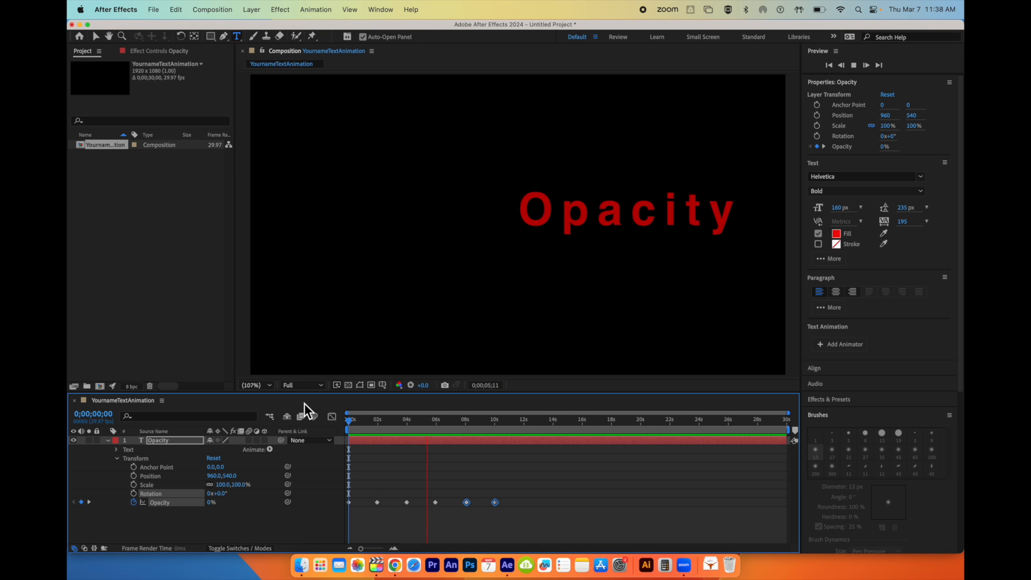
{"action": "key", "text": "space"}
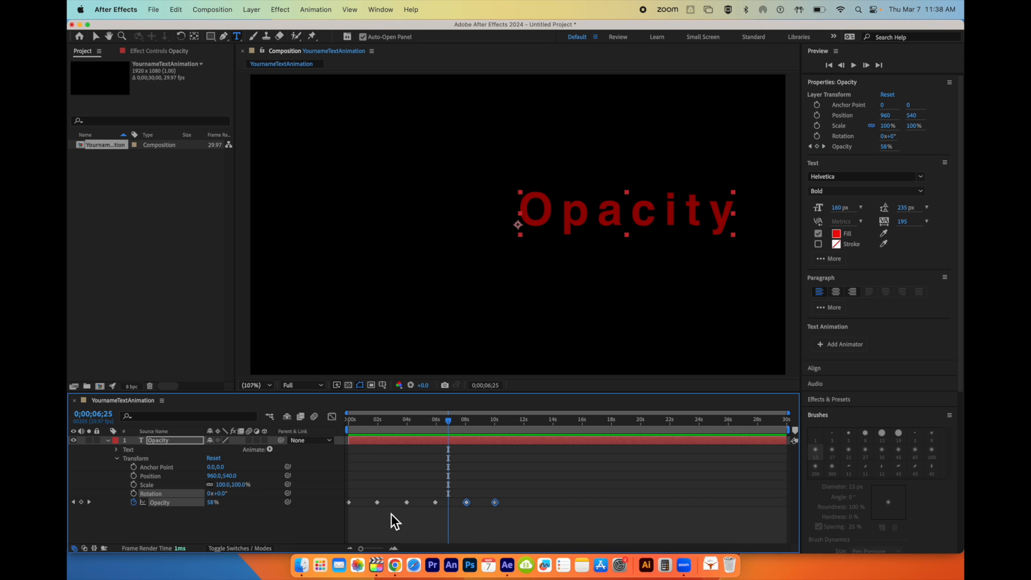
- Move the opacity keyframes closer together so that all six fit within about the first 5 seconds
{"action": "mouse_move", "coordinate": [390, 521]}
{"action": "left_mouse_down"}
{"action": "mouse_move", "coordinate": [366, 501]}
{"action": "mouse_move", "coordinate": [409, 507]}
{"action": "mouse_move", "coordinate": [399, 506]}
{"action": "left_mouse_up"}
{"action": "left_click", "coordinate": [407, 503]}
{"action": "left_click_drag", "start_coordinate": [468, 507], "coordinate": [414, 506]}
{"action": "left_click_drag", "start_coordinate": [495, 505], "coordinate": [347, 480]}
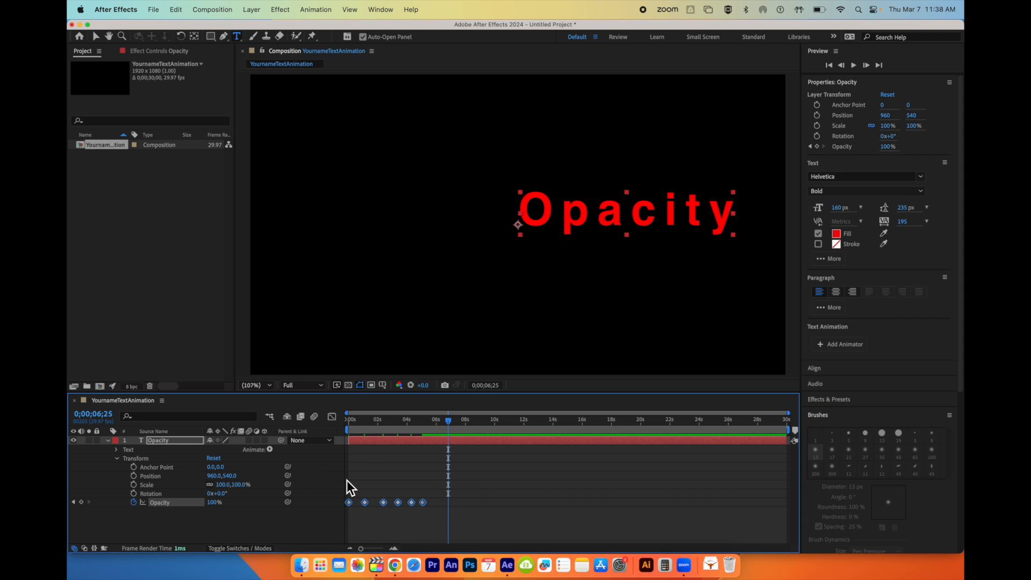
{"action": "left_click", "coordinate": [437, 505]}
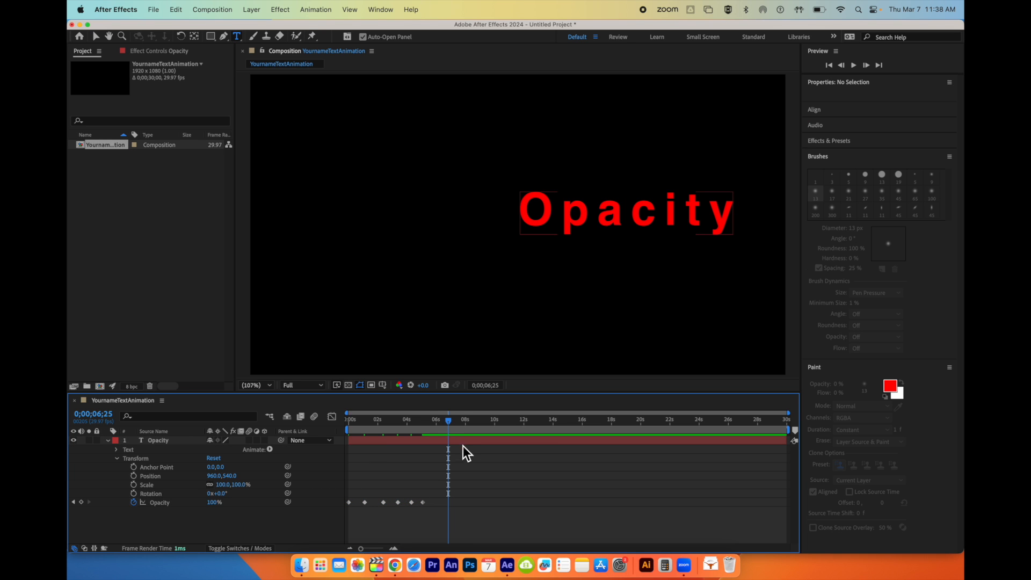
- Preview the faster fading text from the start of the timeline
{"action": "left_click_drag", "start_coordinate": [450, 424], "coordinate": [314, 423]}
{"action": "key", "text": "space"}
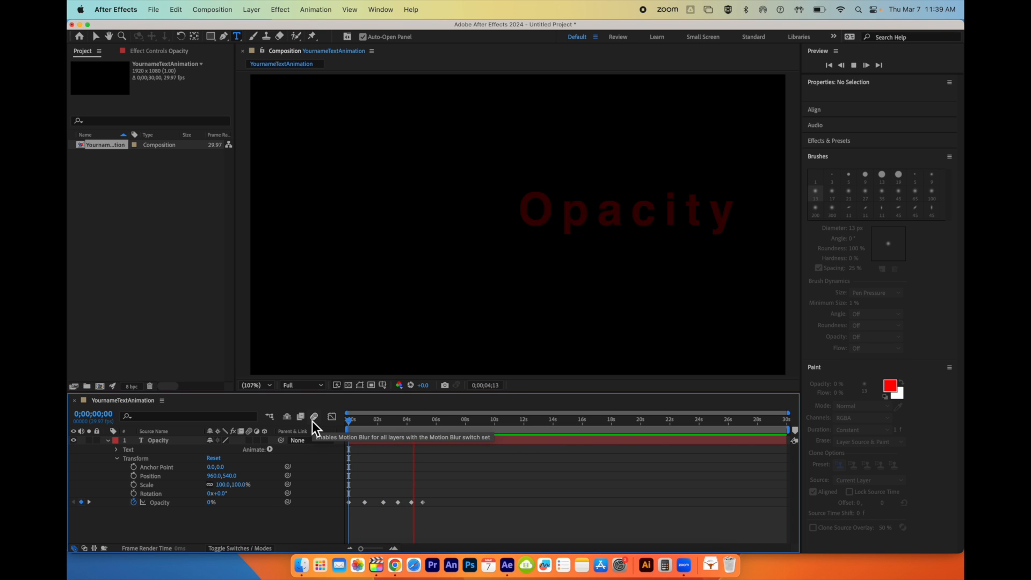
{"action": "key", "text": "space"}
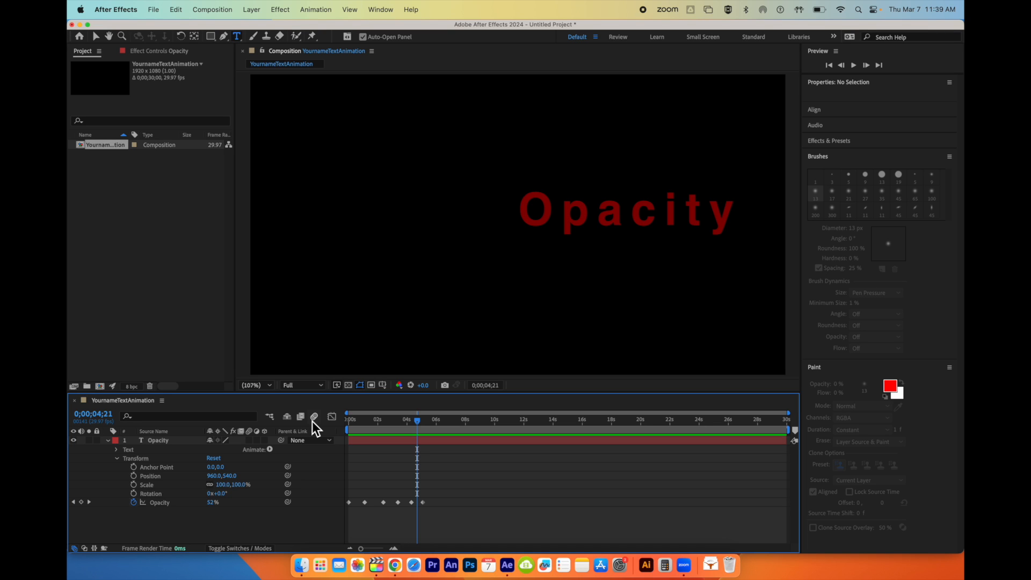
- Collapse the Opacity text layer's properties, lock the layer and hide it
{"action": "left_click", "coordinate": [124, 451]}
{"action": "left_click", "coordinate": [109, 440]}
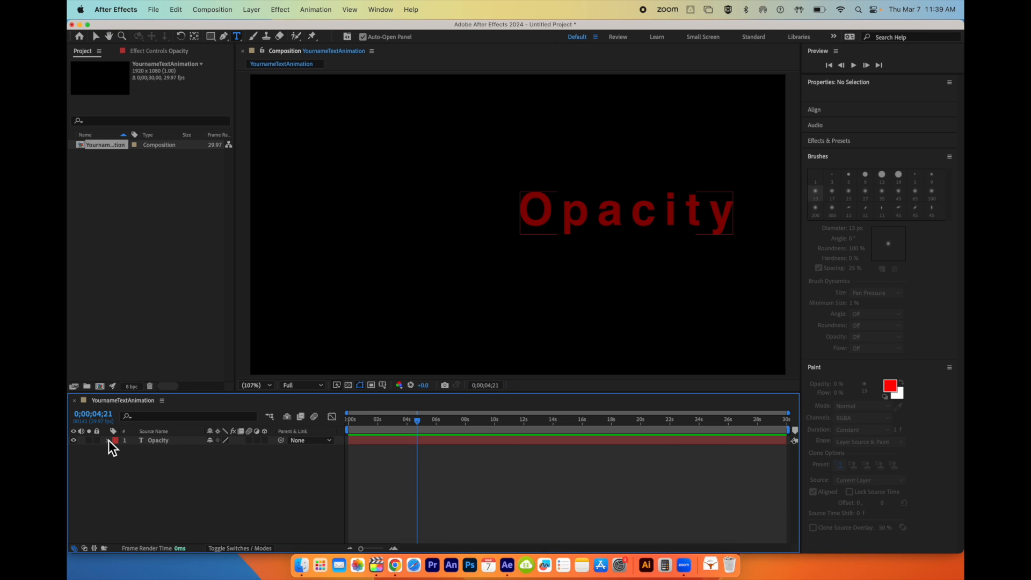
{"action": "left_click", "coordinate": [99, 441]}
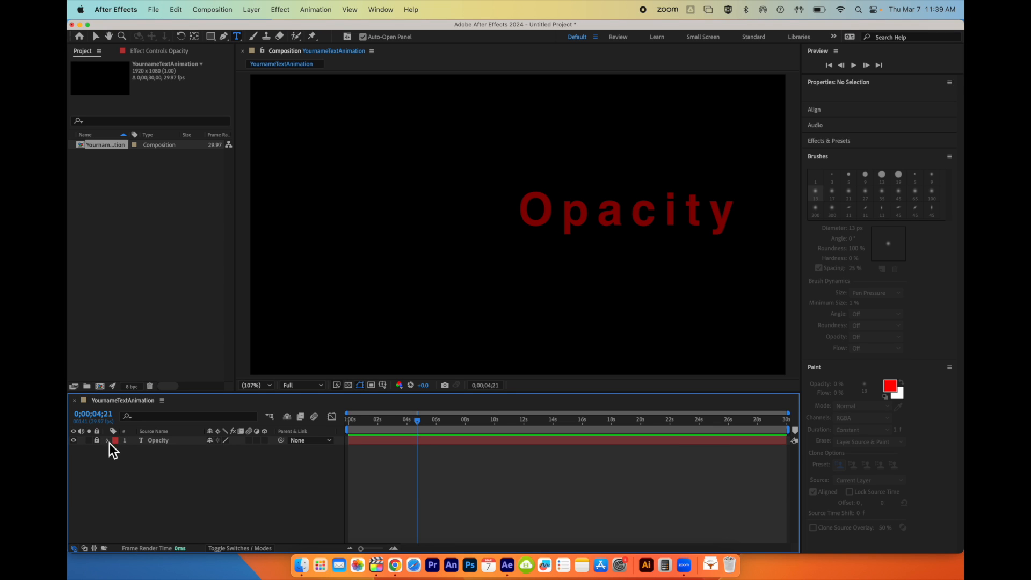
{"action": "left_click", "coordinate": [73, 441]}
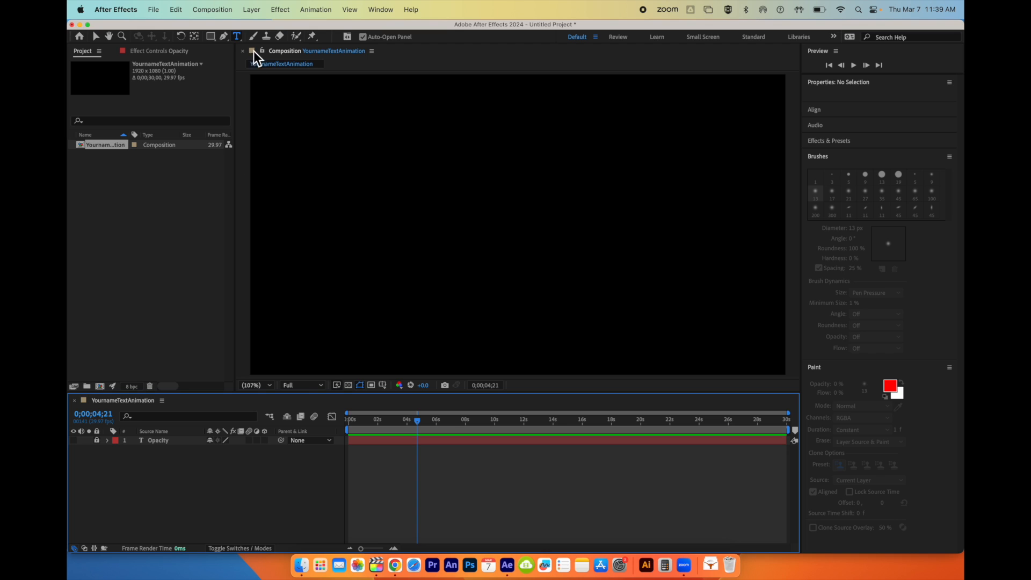
- Add a second text layer reading "Scale" and move it to the frame's lower left, at about 167.6, 966.4
{"action": "left_click", "coordinate": [237, 37]}
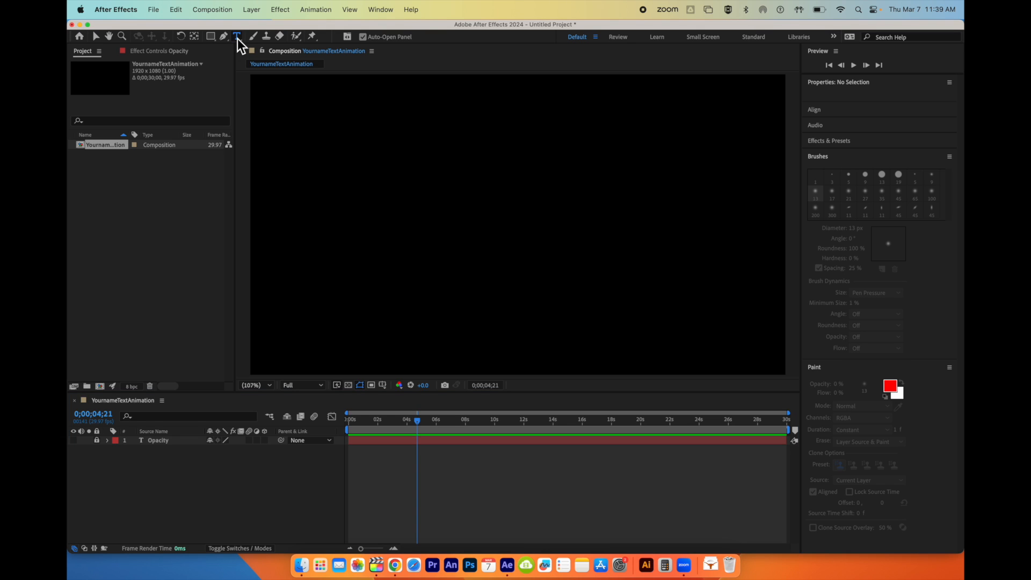
{"action": "left_click", "coordinate": [294, 128]}
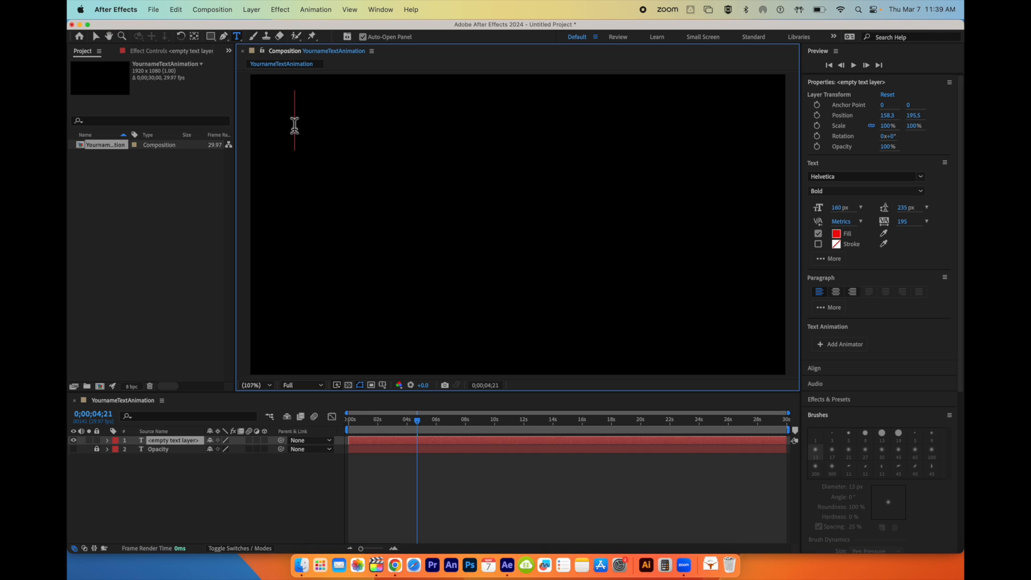
{"action": "type", "text": "Scale"}
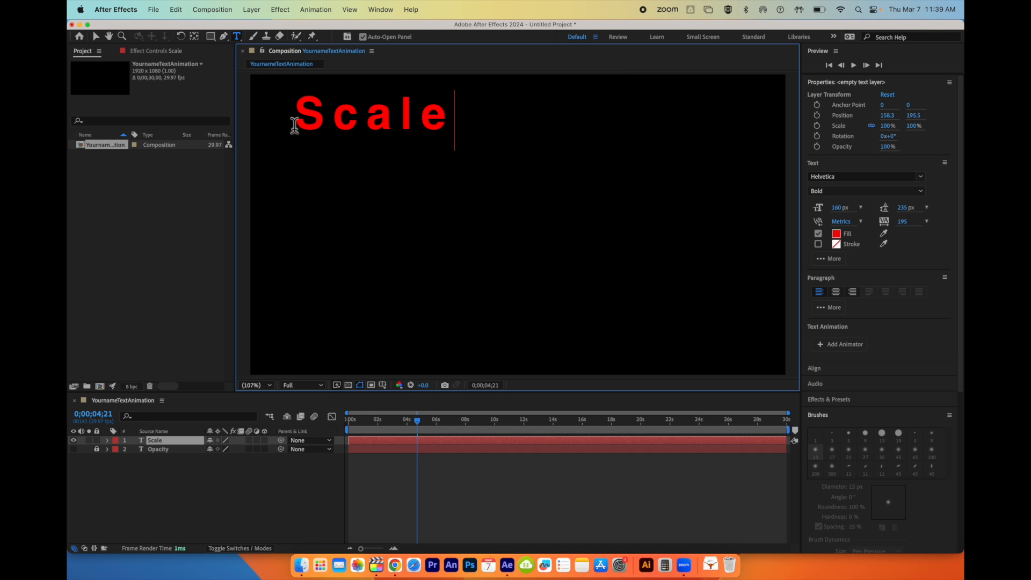
{"action": "left_click", "coordinate": [97, 37]}
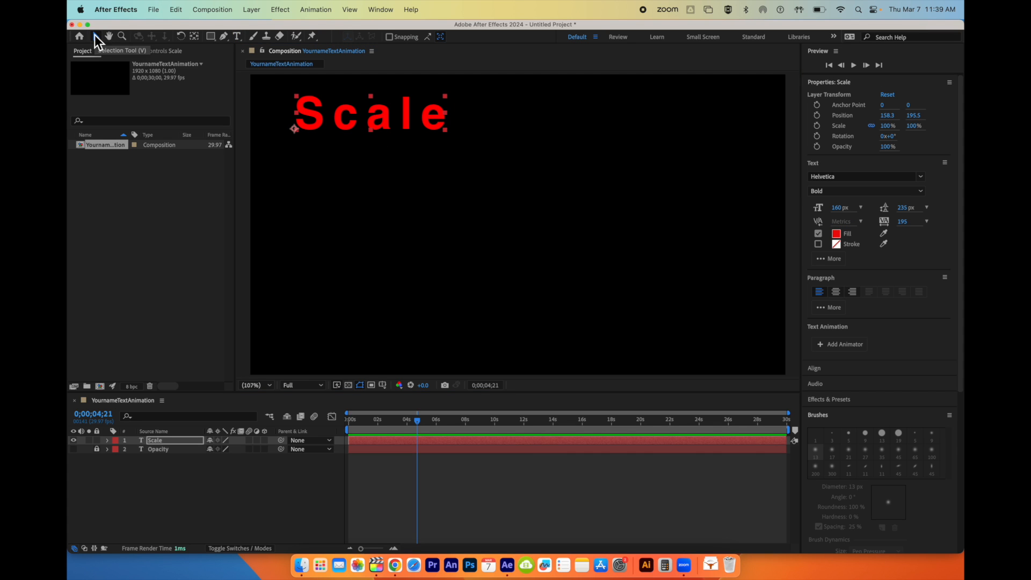
{"action": "left_click_drag", "start_coordinate": [383, 140], "coordinate": [376, 348]}
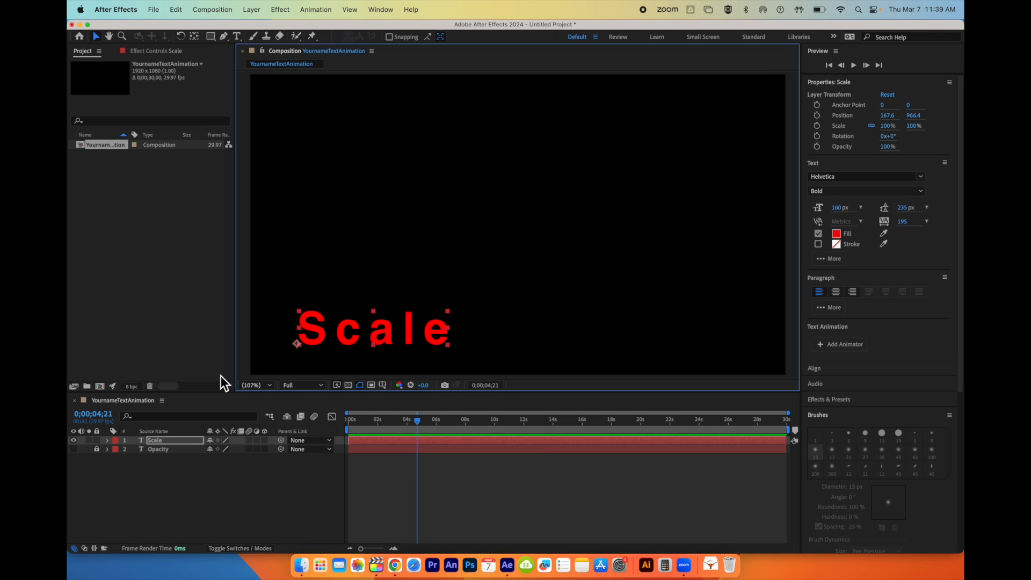
- Expand the Scale text layer's Transform properties and place a 100% Scale keyframe at the start of the timeline
{"action": "left_click", "coordinate": [109, 443]}
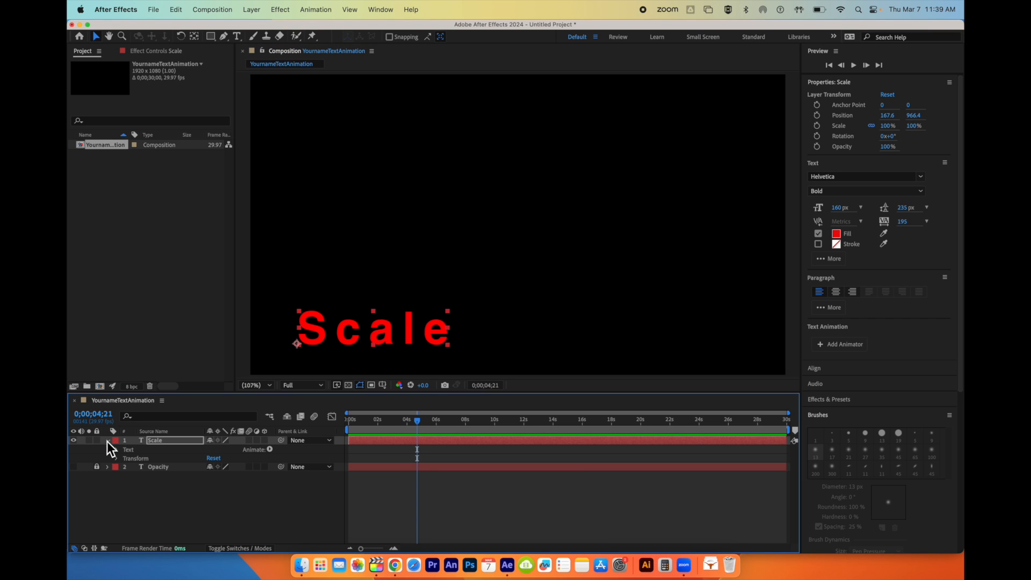
{"action": "left_click", "coordinate": [116, 459]}
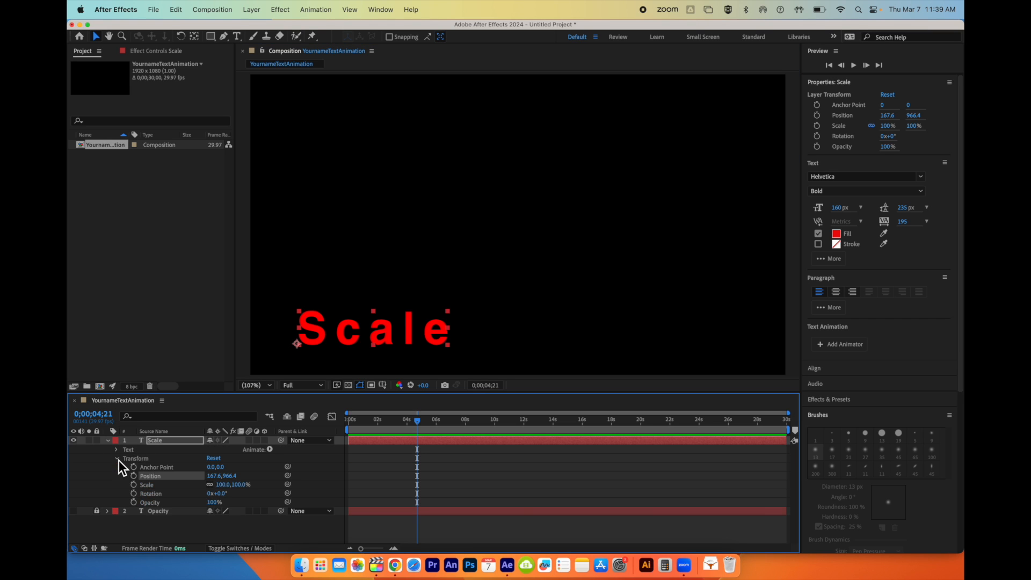
{"action": "left_click", "coordinate": [134, 485]}
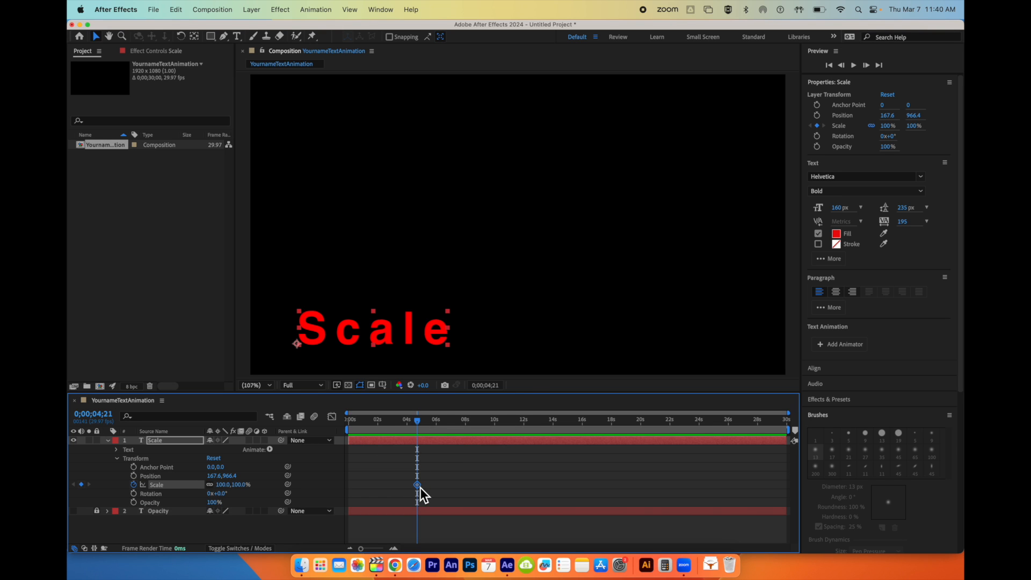
{"action": "key", "text": "Delete"}
{"action": "key", "text": "super+z"}
- Add a Scale keyframe at 2 seconds, enlarging the text to 193%, and stretch it further with constrained proportions turned off
{"action": "left_click_drag", "start_coordinate": [420, 427], "coordinate": [380, 428]}
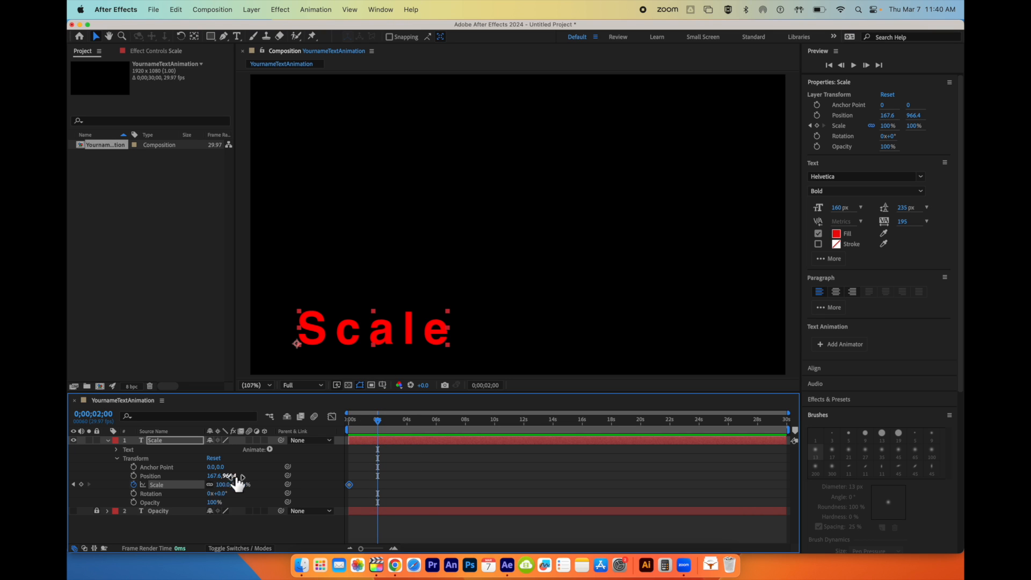
{"action": "left_click_drag", "start_coordinate": [230, 486], "coordinate": [273, 488]}
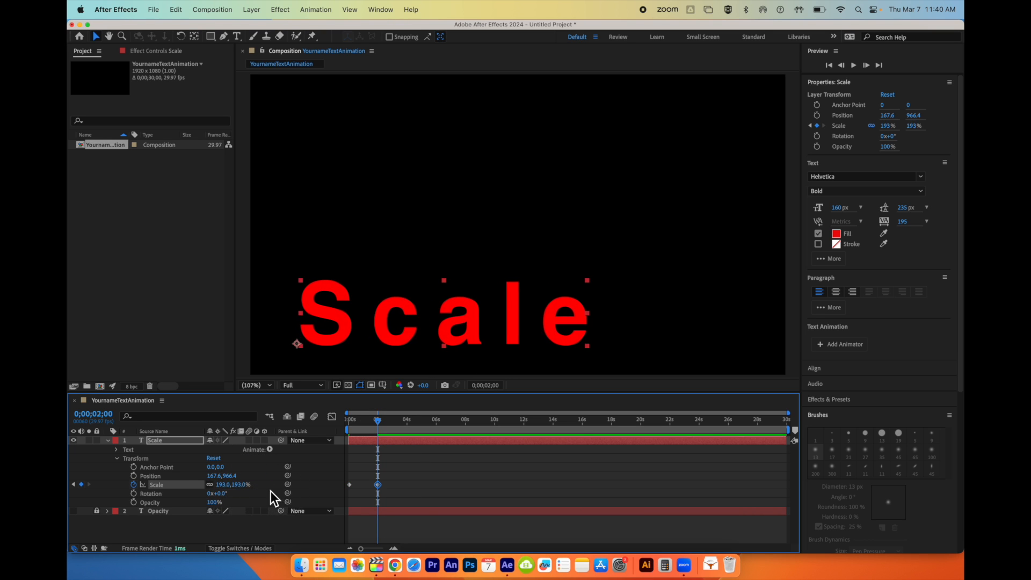
{"action": "left_click", "coordinate": [210, 484]}
{"action": "left_click_drag", "start_coordinate": [229, 488], "coordinate": [271, 486]}
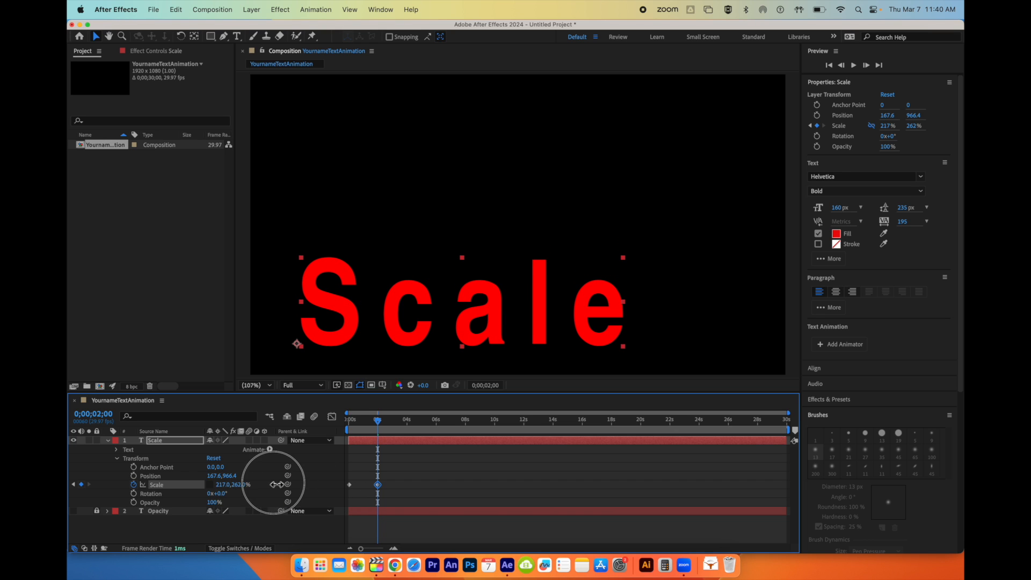
{"action": "left_click", "coordinate": [209, 485]}
{"action": "left_click_drag", "start_coordinate": [230, 485], "coordinate": [285, 492]}
- Add a Scale keyframe at about 4 seconds with the text stretched to 230.9 by 526%, and preview the animation from the start
{"action": "left_click_drag", "start_coordinate": [380, 423], "coordinate": [408, 441]}
{"action": "left_click_drag", "start_coordinate": [217, 485], "coordinate": [340, 488]}
{"action": "left_click_drag", "start_coordinate": [411, 420], "coordinate": [328, 422]}
{"action": "key", "text": "space"}
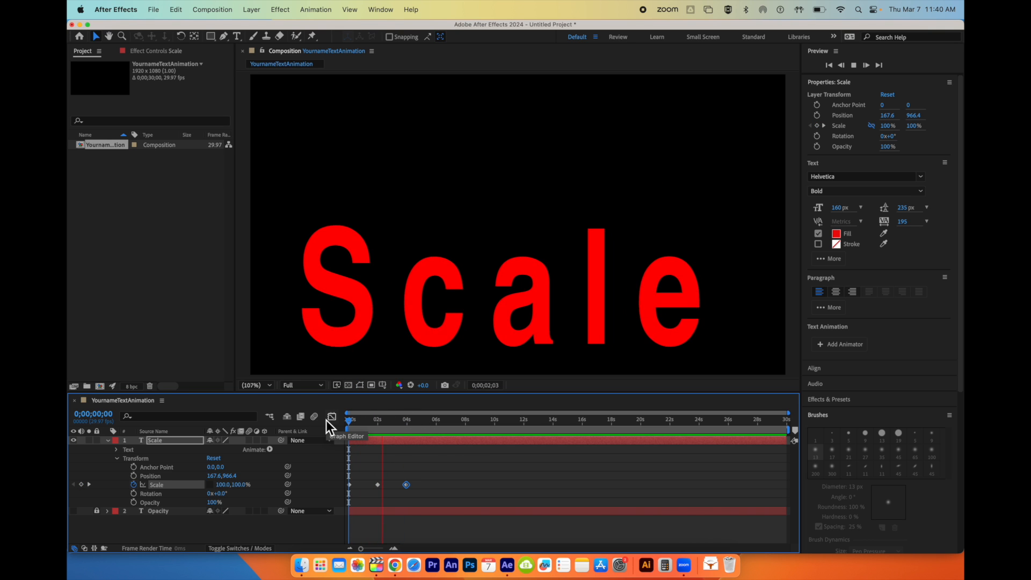
{"action": "key", "text": "space"}
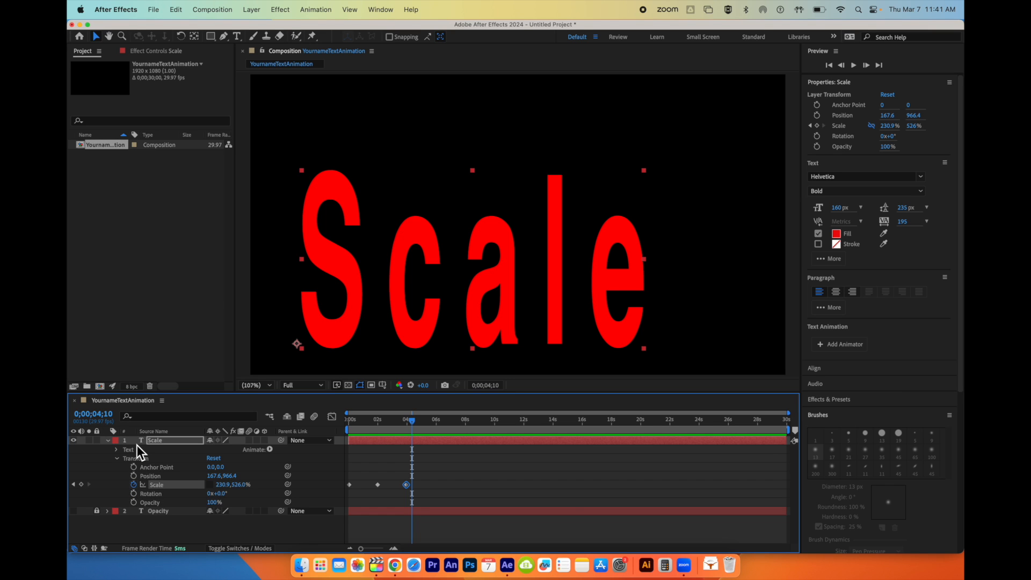
- Collapse the Scale text layer's properties, lock the layer and hide it
{"action": "left_click", "coordinate": [108, 440]}
{"action": "left_click", "coordinate": [97, 441]}
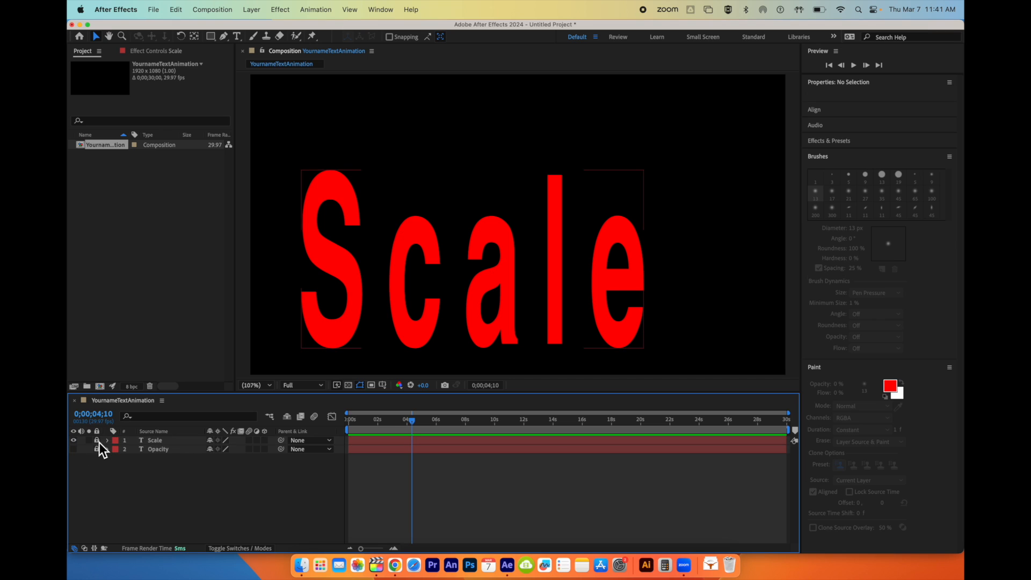
{"action": "left_click", "coordinate": [75, 441]}
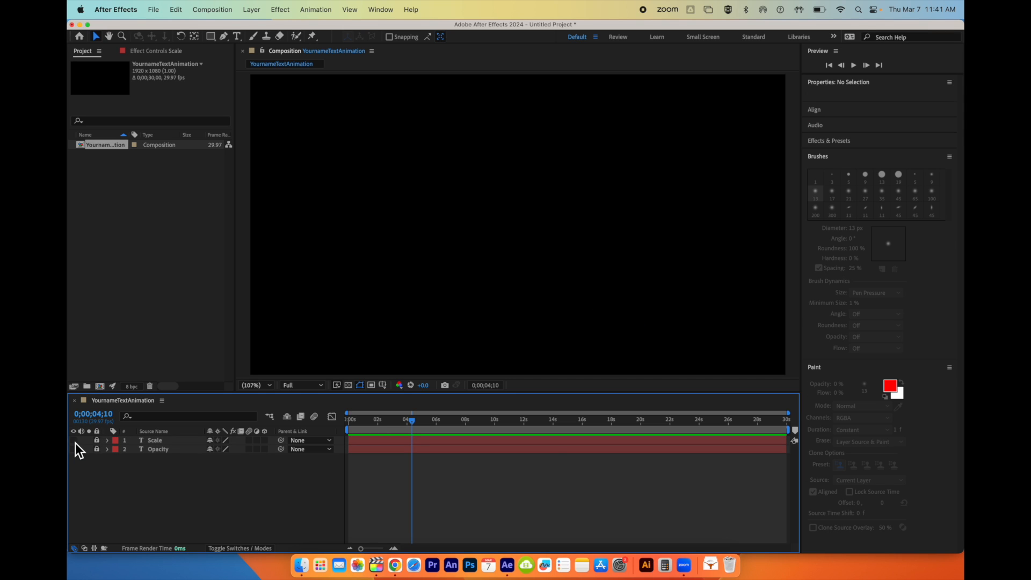
- Create a text layer reading "Rotate" and move it to the frame's upper-left corner, at position about 23, 136
{"action": "left_click", "coordinate": [251, 11]}
{"action": "mouse_move", "coordinate": [256, 28]}
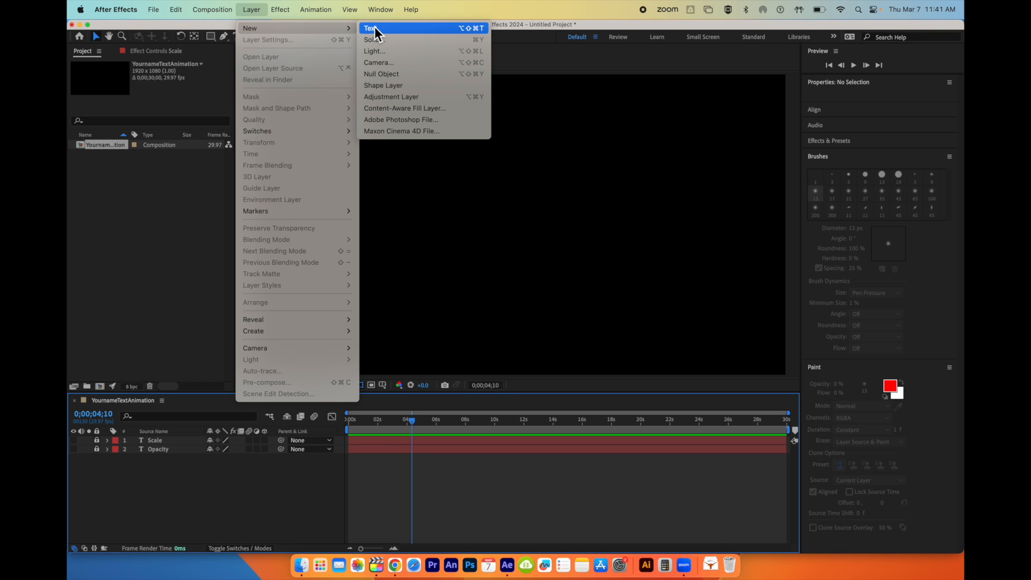
{"action": "left_click", "coordinate": [394, 28]}
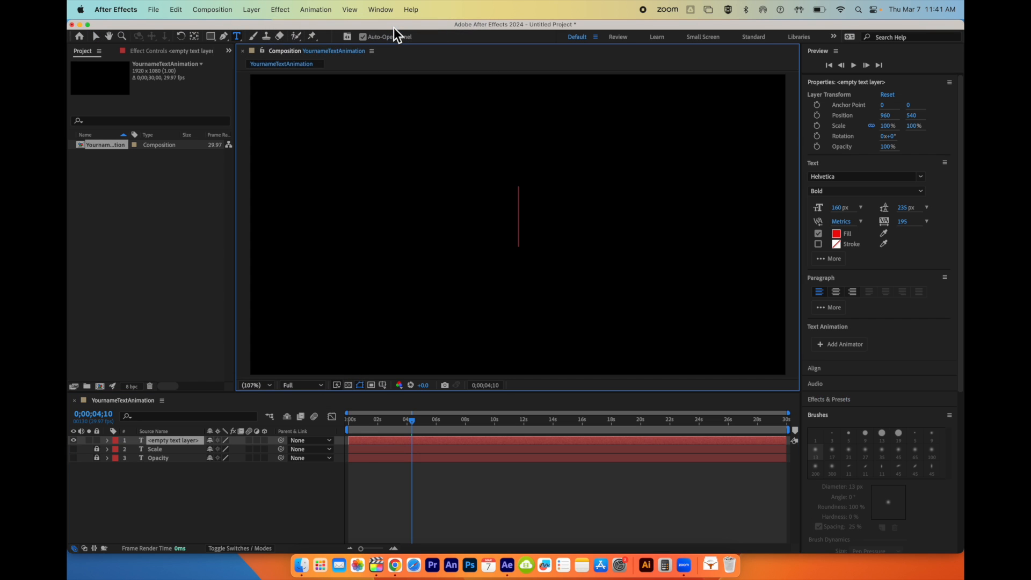
{"action": "type", "text": "Ror"}
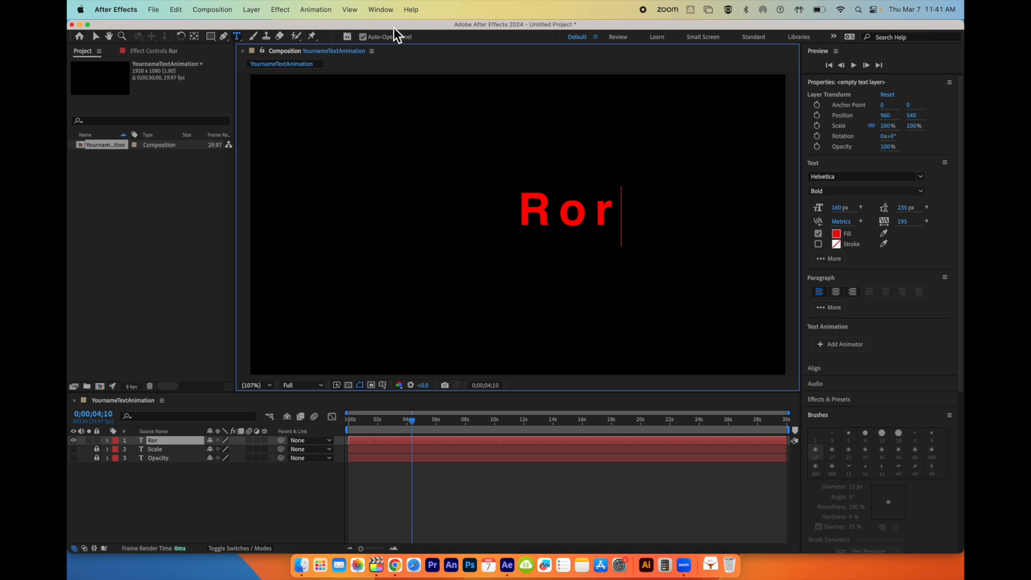
{"action": "key", "text": "BackSpace"}
{"action": "type", "text": "tate"}
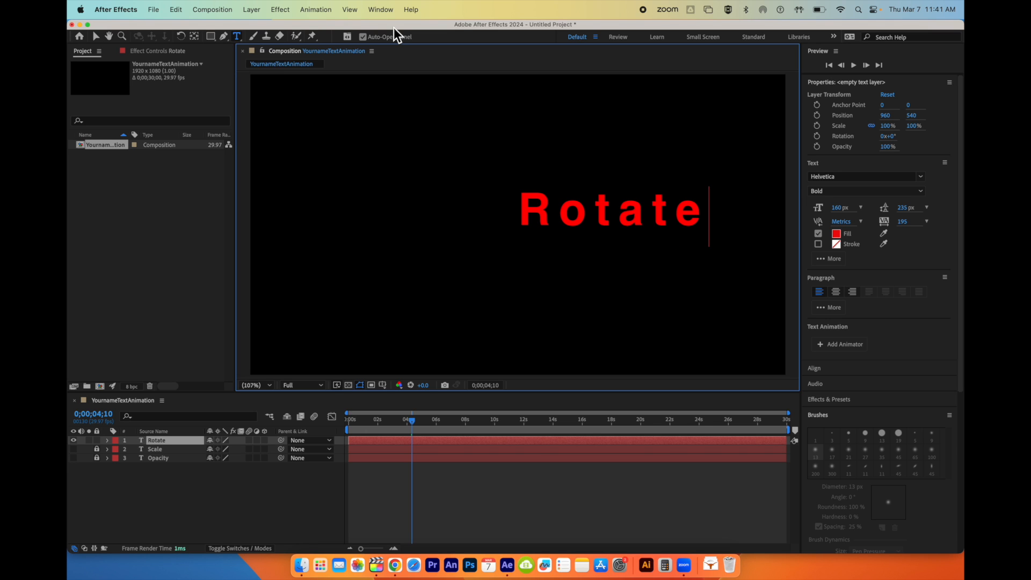
{"action": "left_click", "coordinate": [96, 36]}
{"action": "left_click_drag", "start_coordinate": [591, 191], "coordinate": [337, 103]}
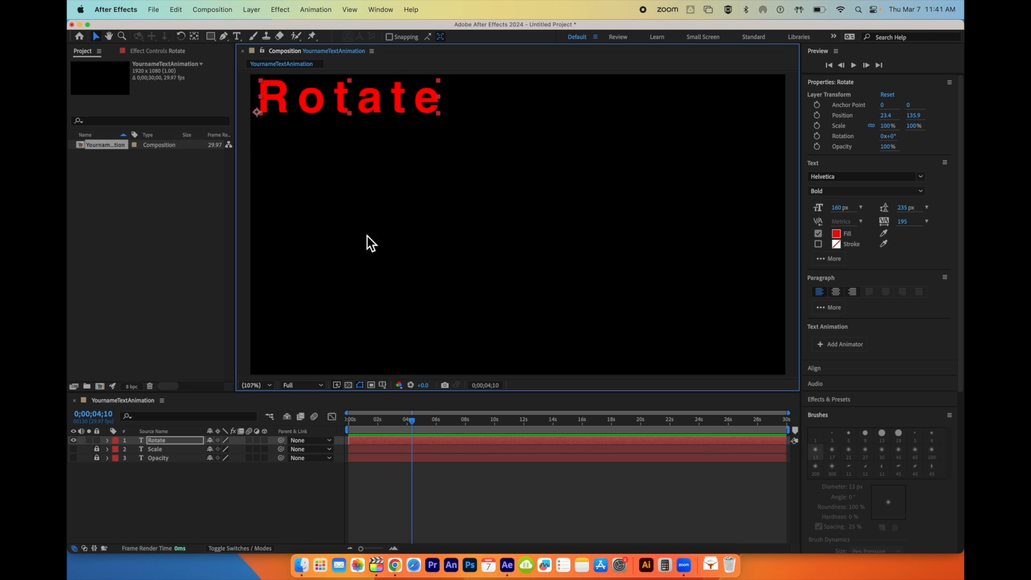
- Set the composition view to 50% and place a 0° Rotation keyframe on the Rotate layer at the start of the timeline
{"action": "left_click", "coordinate": [272, 386]}
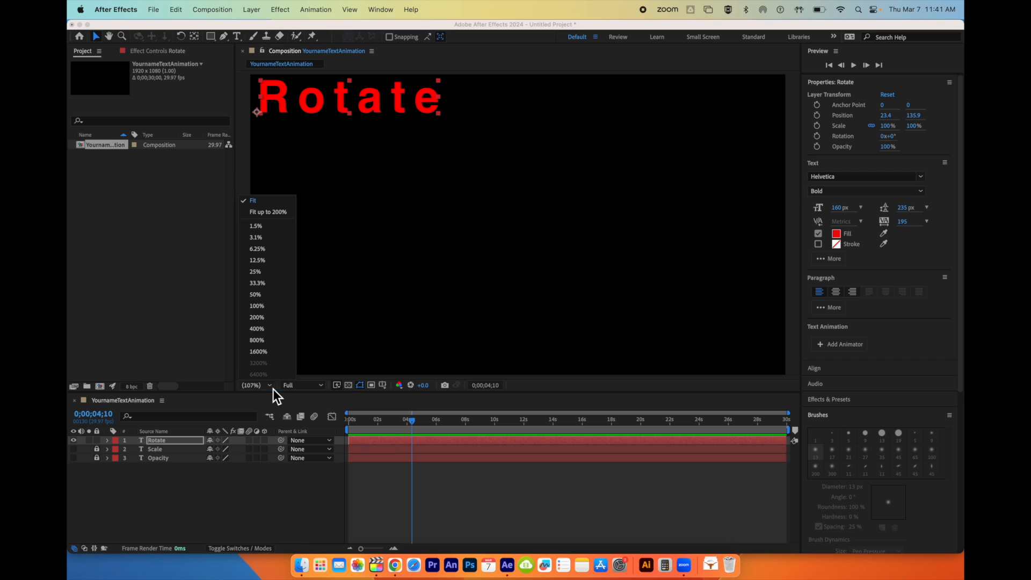
{"action": "left_click", "coordinate": [272, 296]}
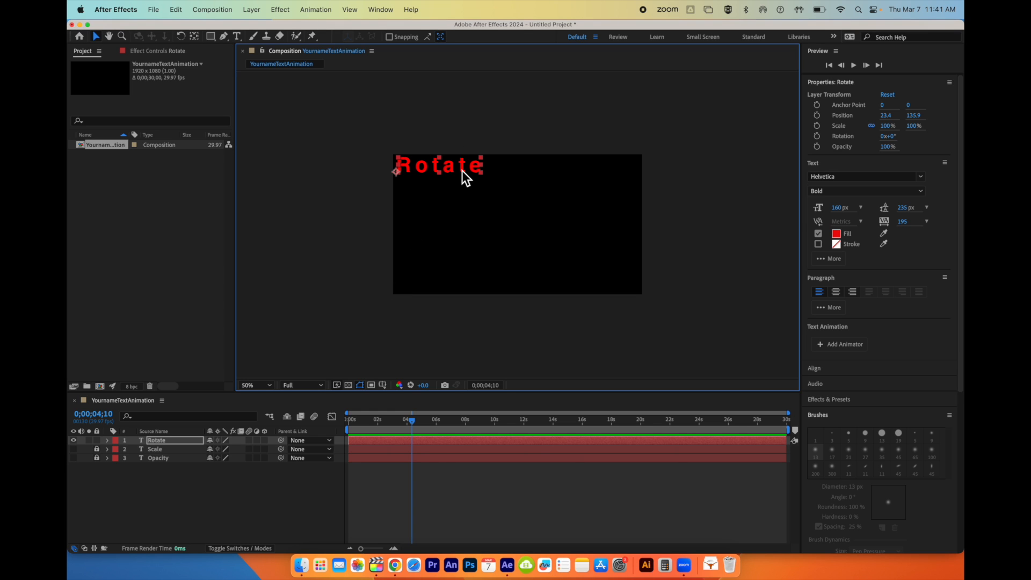
{"action": "left_click", "coordinate": [108, 441]}
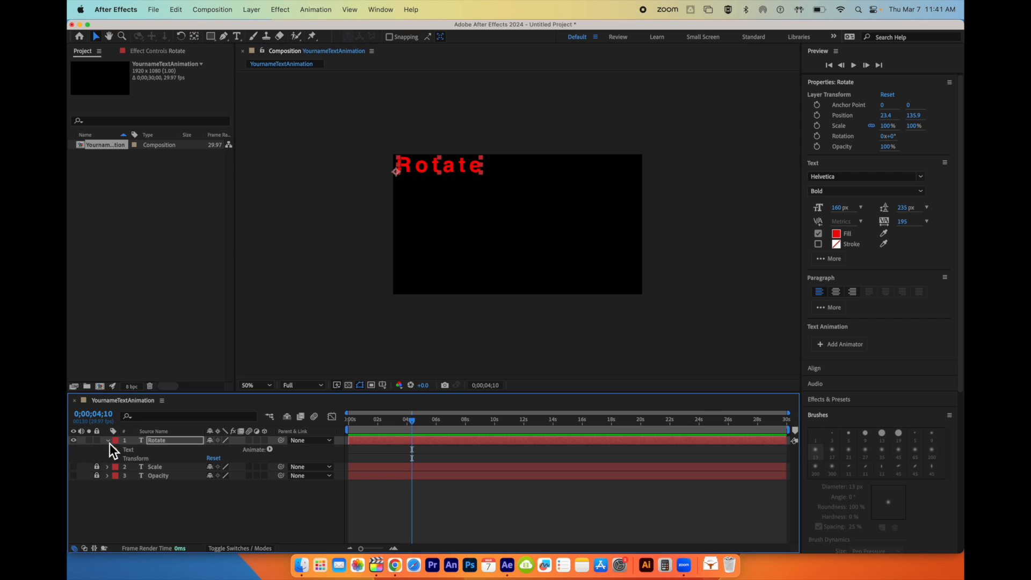
{"action": "left_click_drag", "start_coordinate": [413, 423], "coordinate": [346, 423]}
{"action": "left_click", "coordinate": [117, 459]}
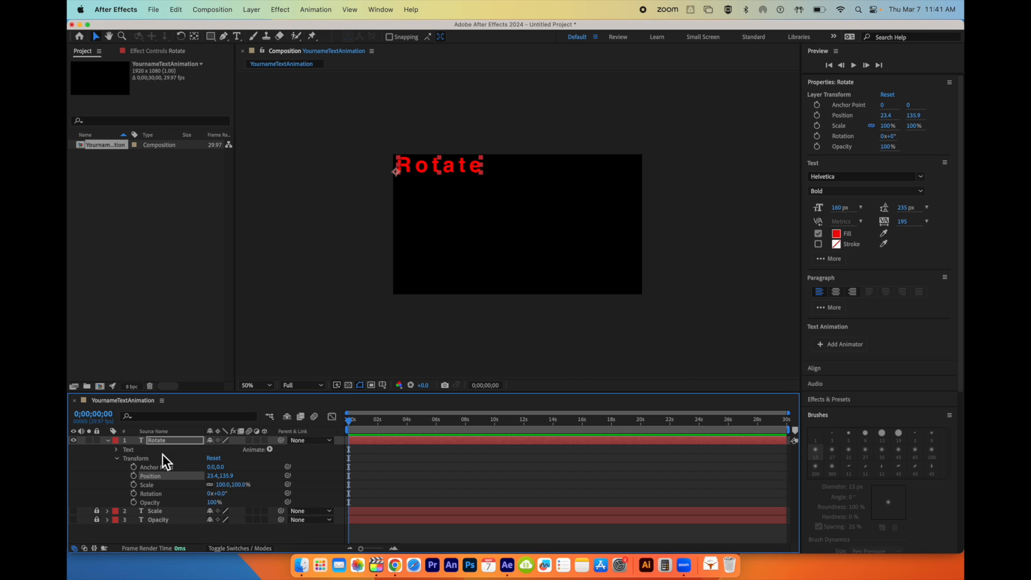
{"action": "left_click", "coordinate": [133, 494]}
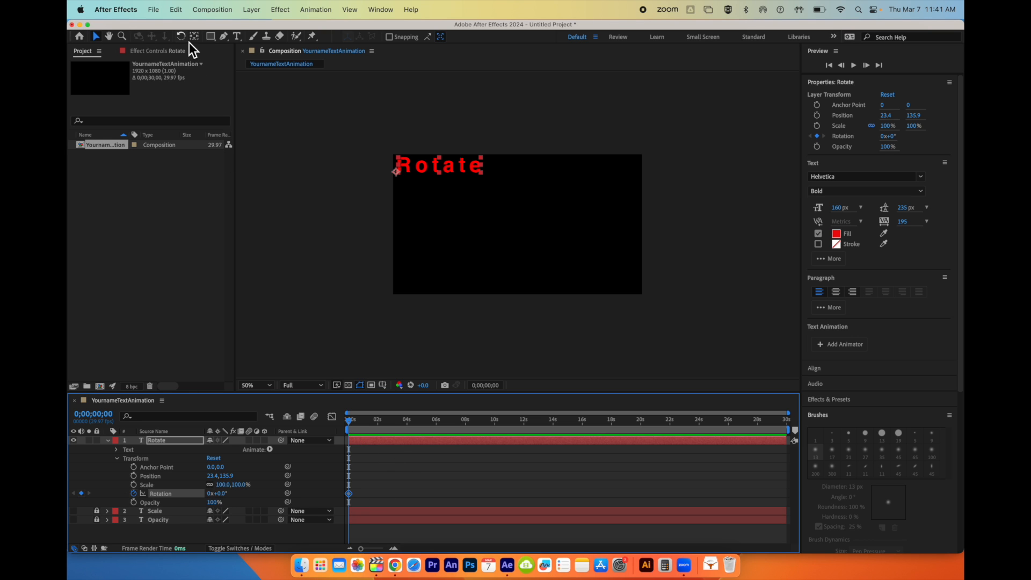
- Rotate the text to about 88.5° at 2 seconds to add a second Rotation keyframe, and preview the animation from the start
{"action": "left_click_drag", "start_coordinate": [352, 420], "coordinate": [378, 427]}
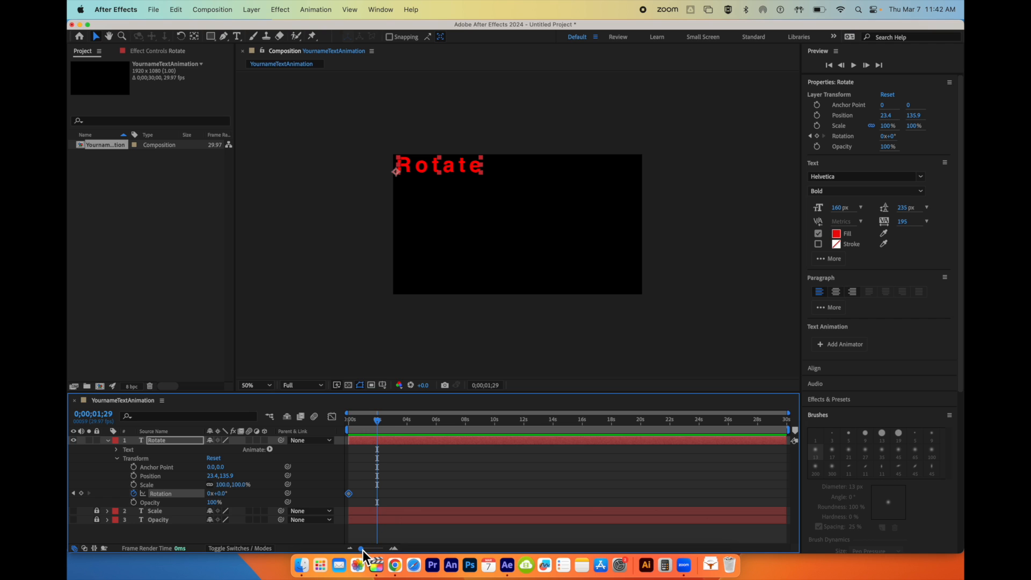
{"action": "left_click_drag", "start_coordinate": [363, 550], "coordinate": [379, 551]}
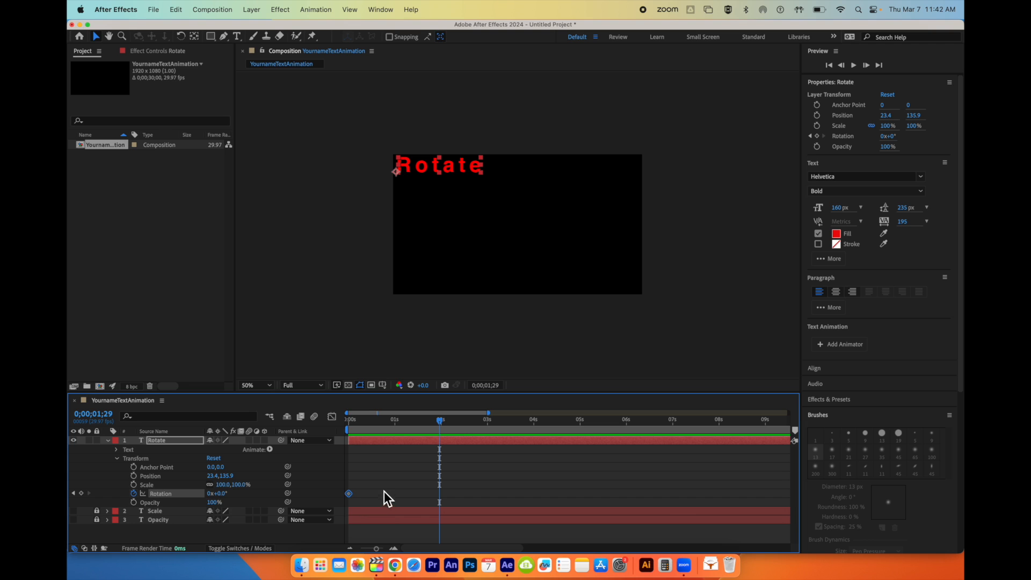
{"action": "left_click", "coordinate": [182, 36]}
{"action": "left_click_drag", "start_coordinate": [476, 171], "coordinate": [401, 243]}
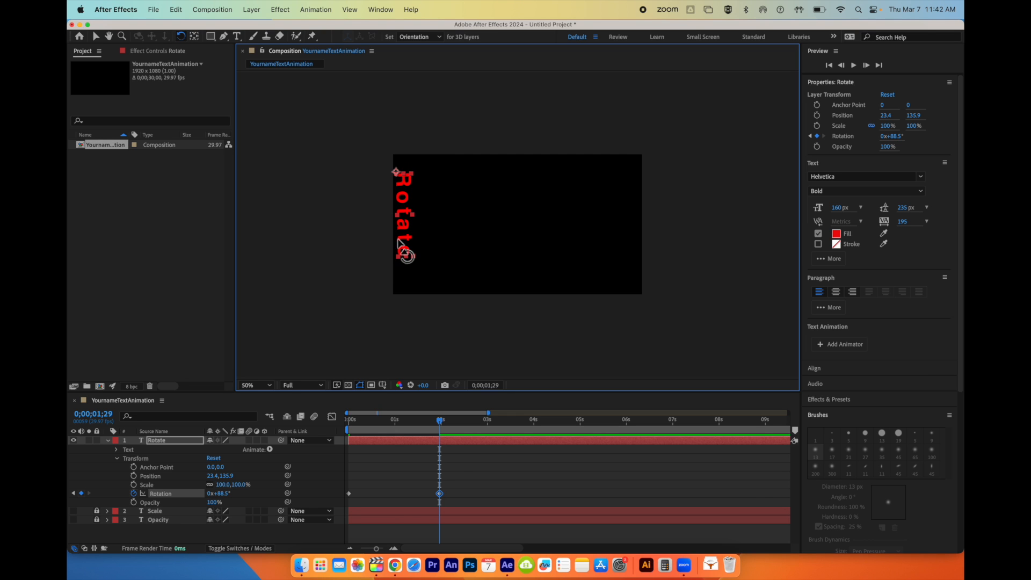
{"action": "left_click_drag", "start_coordinate": [440, 427], "coordinate": [310, 426]}
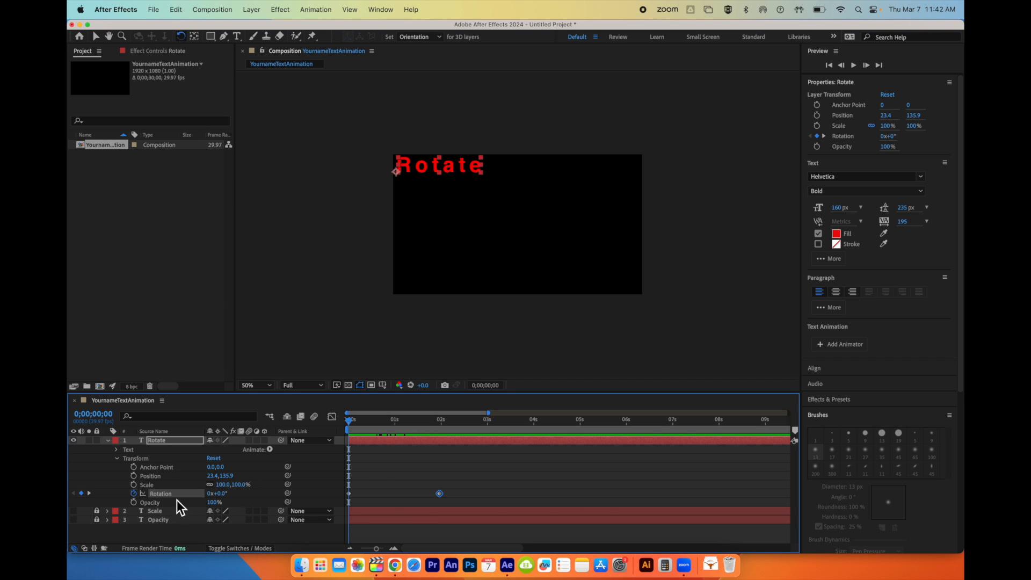
{"action": "key", "text": "space"}
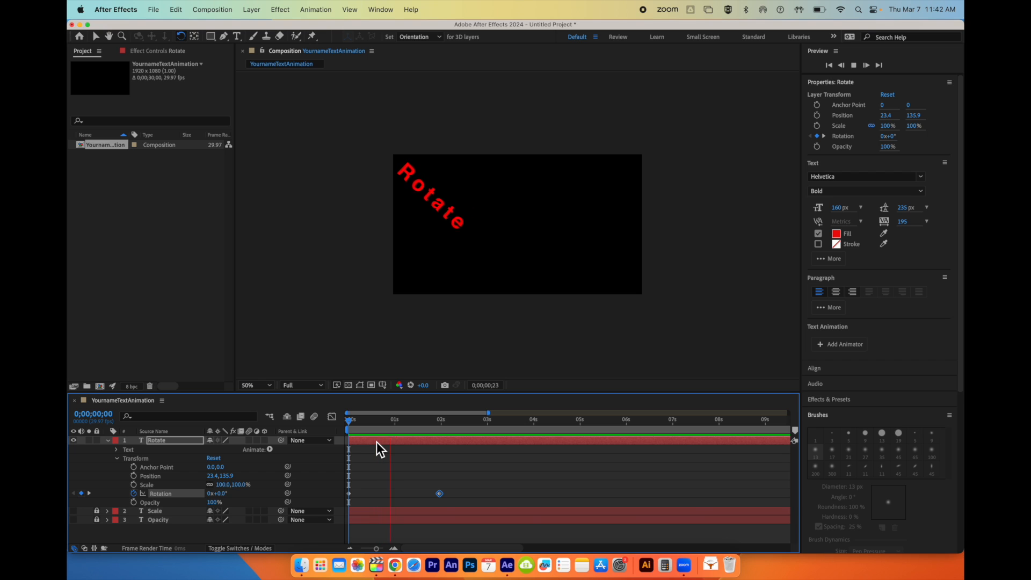
{"action": "key", "text": "space"}
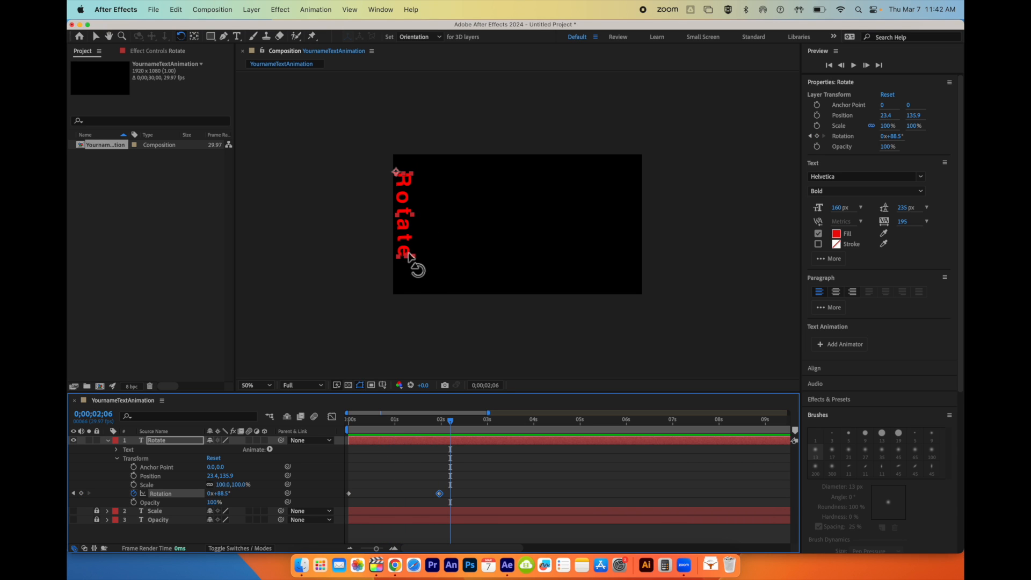
- Apply Easy Ease to the 2-second Rotation keyframe and Easy Ease Out to the first one, and preview from the start
{"action": "right_click", "coordinate": [440, 494]}
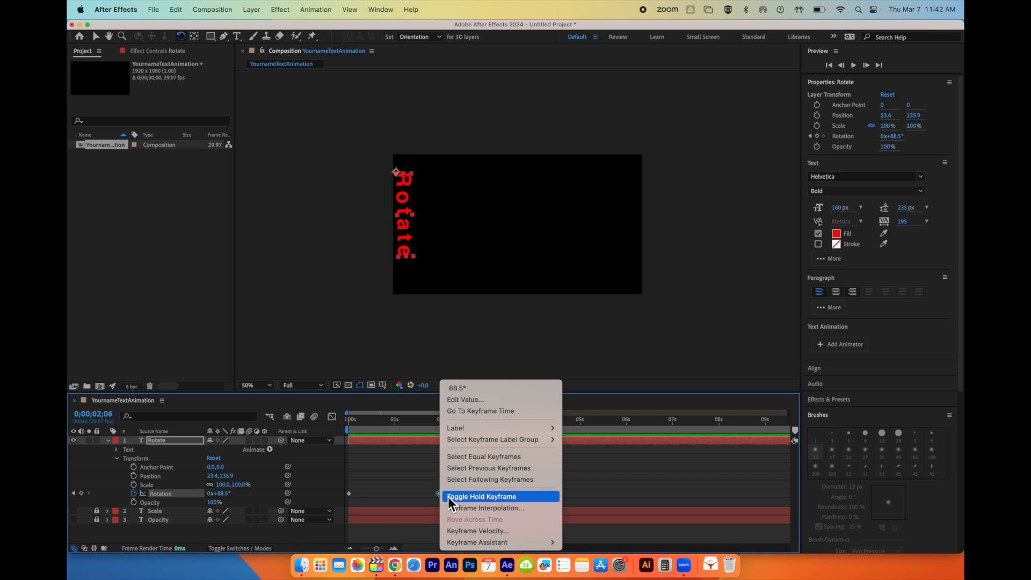
{"action": "mouse_move", "coordinate": [520, 543]}
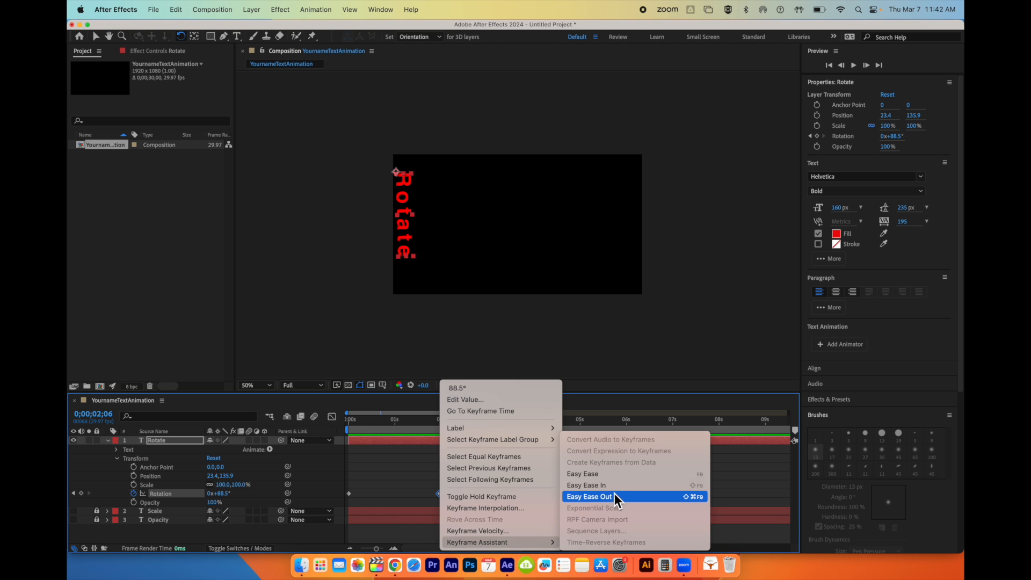
{"action": "left_click", "coordinate": [607, 476]}
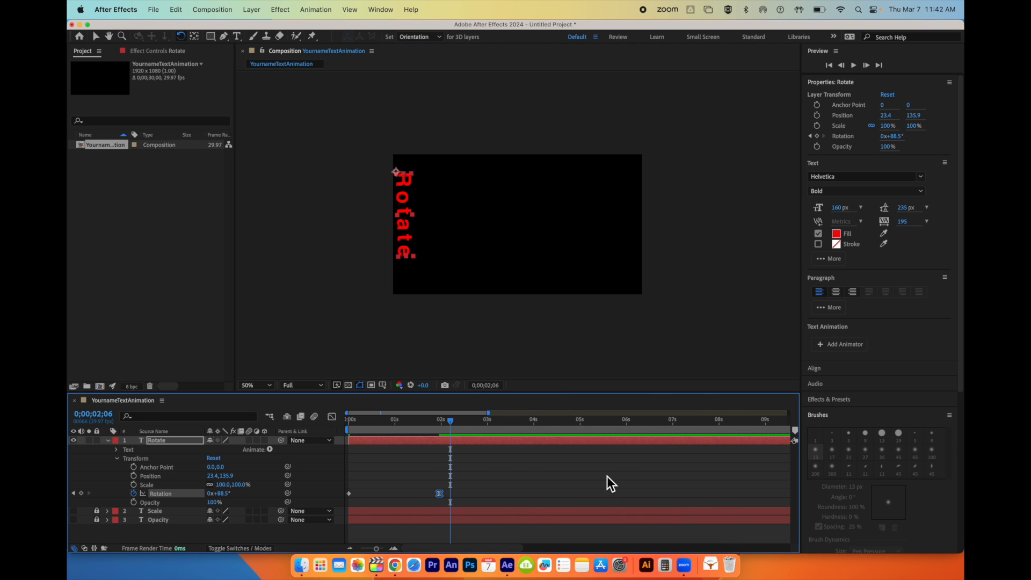
{"action": "left_click", "coordinate": [351, 499]}
{"action": "right_click", "coordinate": [350, 494]}
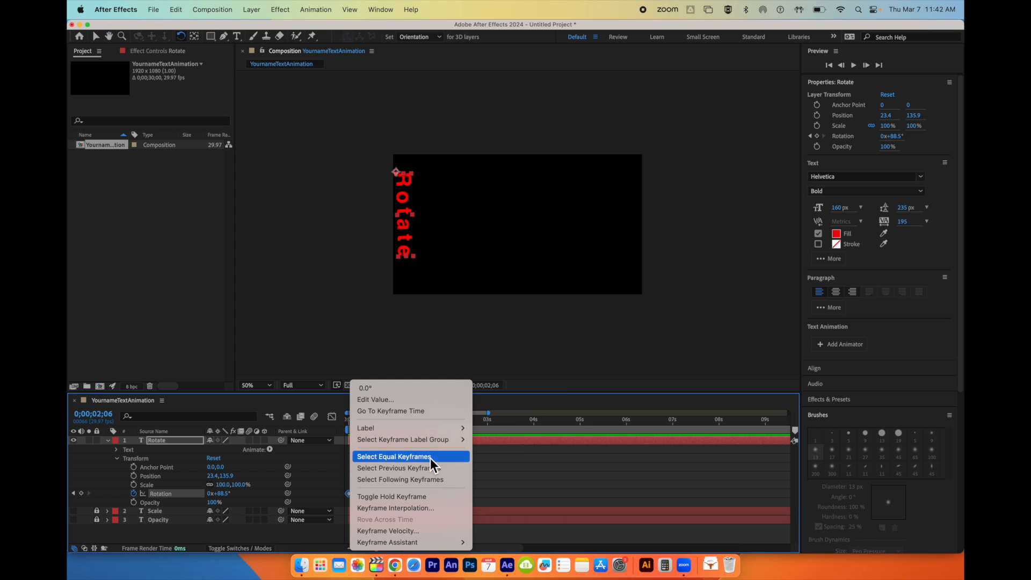
{"action": "mouse_move", "coordinate": [435, 543]}
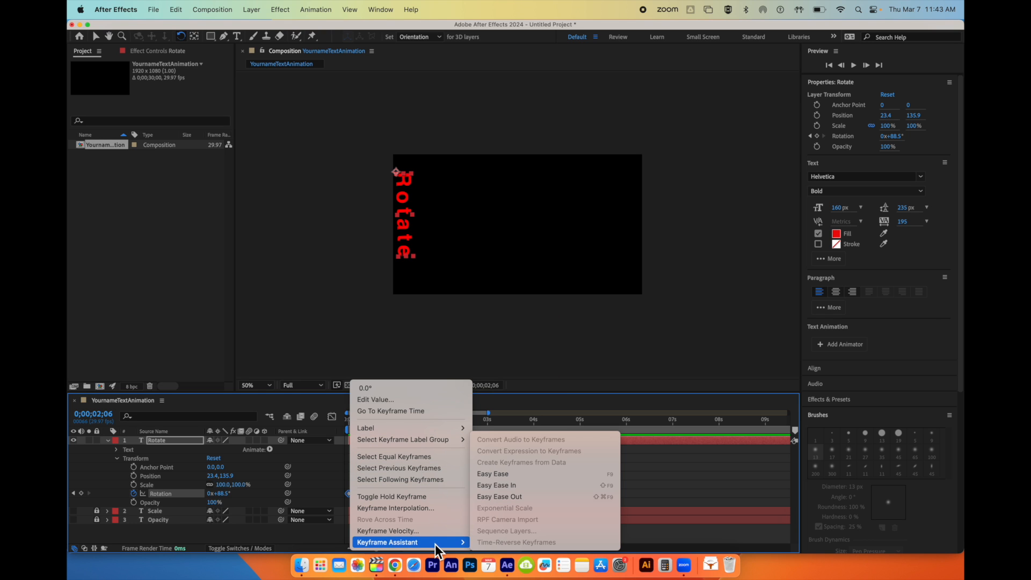
{"action": "left_click", "coordinate": [535, 498]}
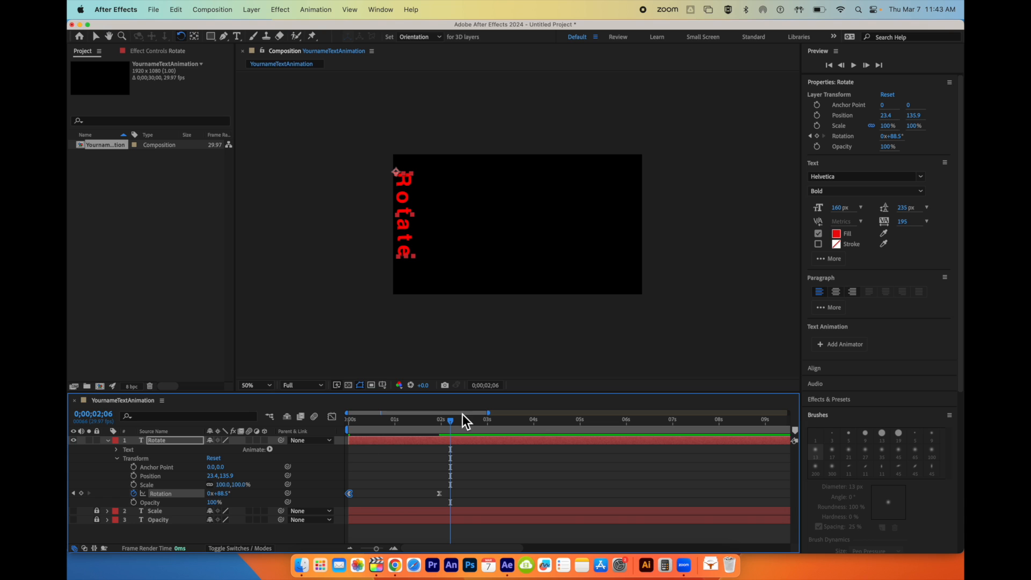
{"action": "left_click_drag", "start_coordinate": [455, 424], "coordinate": [344, 420]}
{"action": "key", "text": "space"}
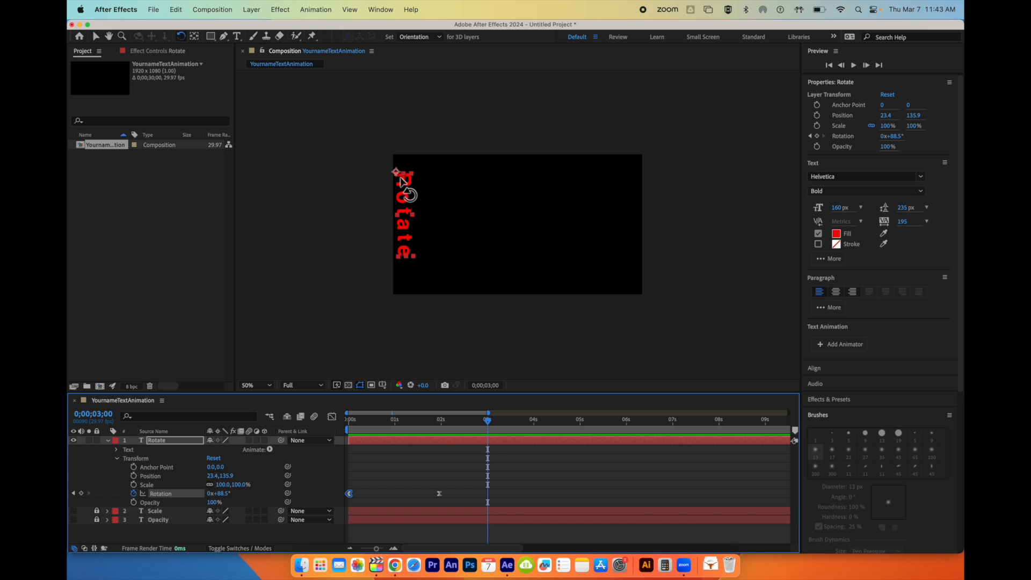
- Try an Anchor Point X offset of about -231 on the Rotate layer and scrub the first frames to check the rotation
{"action": "left_click_drag", "start_coordinate": [486, 420], "coordinate": [319, 433]}
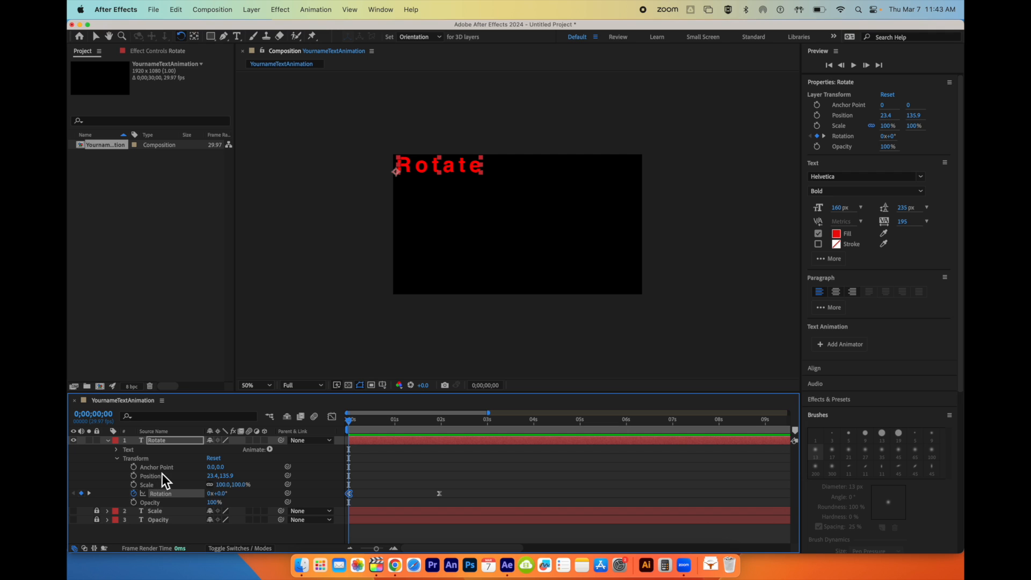
{"action": "left_click_drag", "start_coordinate": [211, 467], "coordinate": [89, 467]}
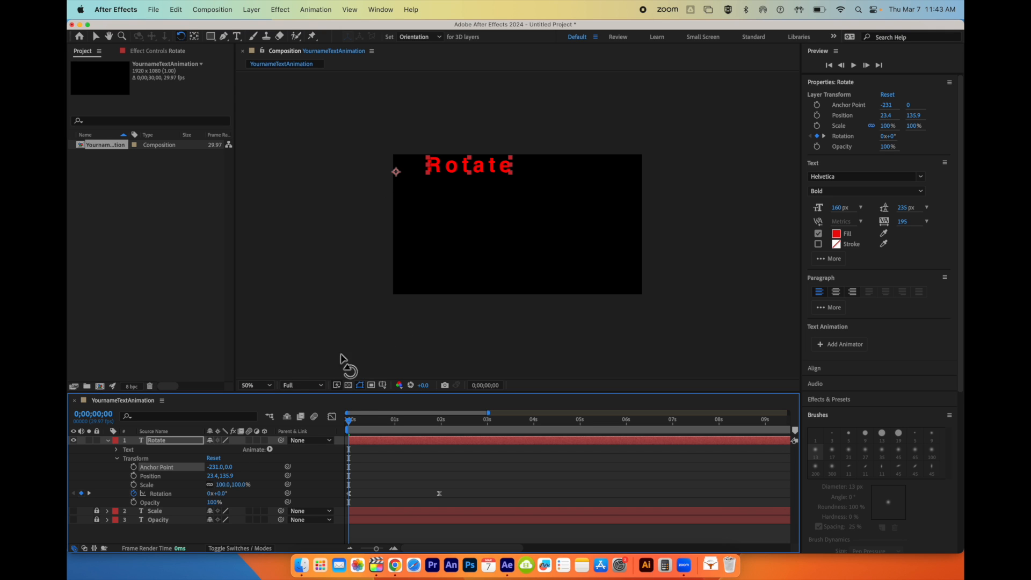
{"action": "mouse_move", "coordinate": [354, 424]}
{"action": "left_mouse_down"}
{"action": "mouse_move", "coordinate": [455, 426]}
{"action": "mouse_move", "coordinate": [371, 423]}
{"action": "left_mouse_up"}
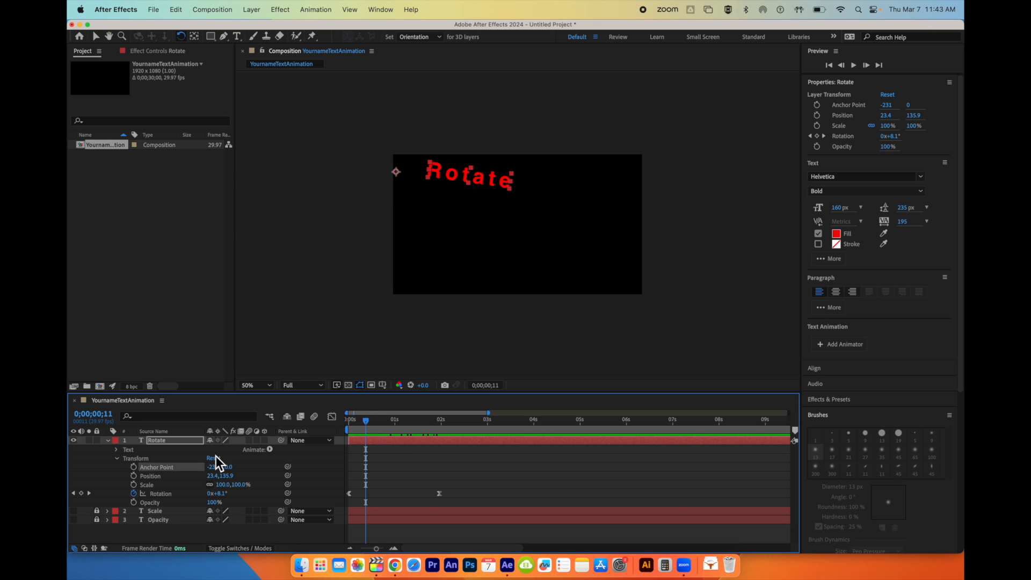
{"action": "left_click", "coordinate": [74, 493]}
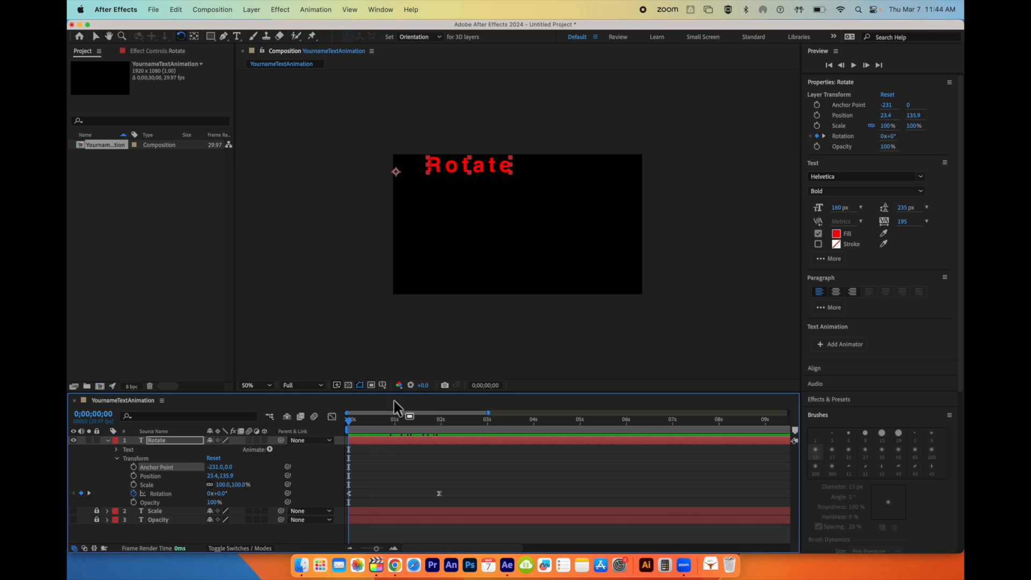
- Try Anchor Point X values of about -414 and 600 on the Rotate layer
{"action": "left_click_drag", "start_coordinate": [214, 466], "coordinate": [115, 467]}
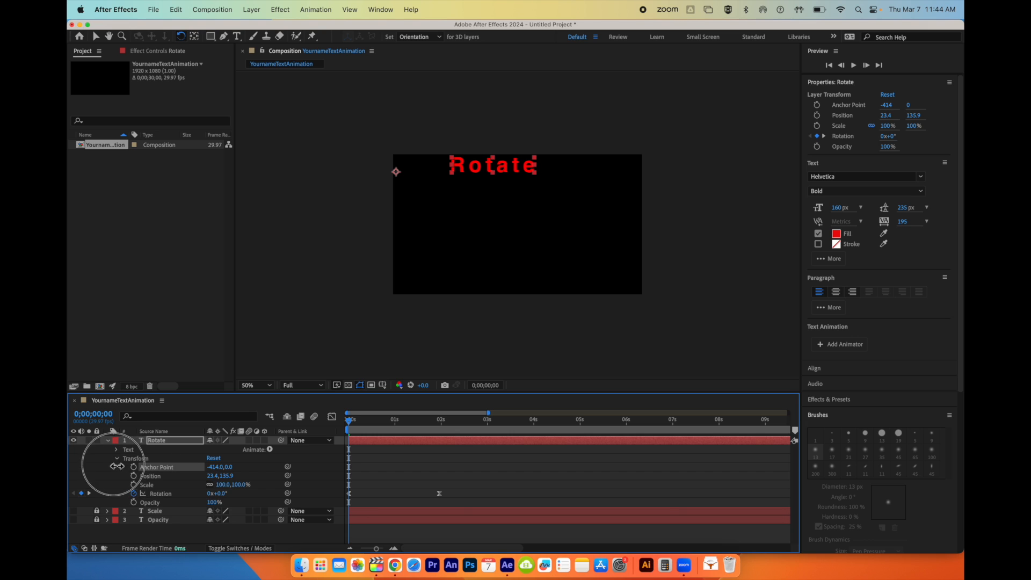
{"action": "left_click", "coordinate": [216, 468]}
{"action": "type", "text": "600"}
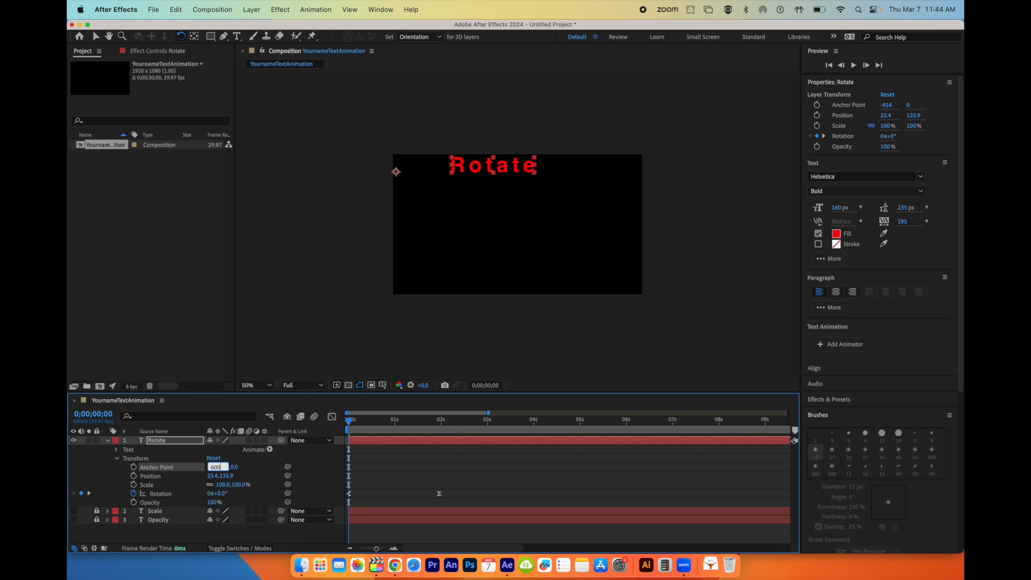
{"action": "key", "text": "Return"}
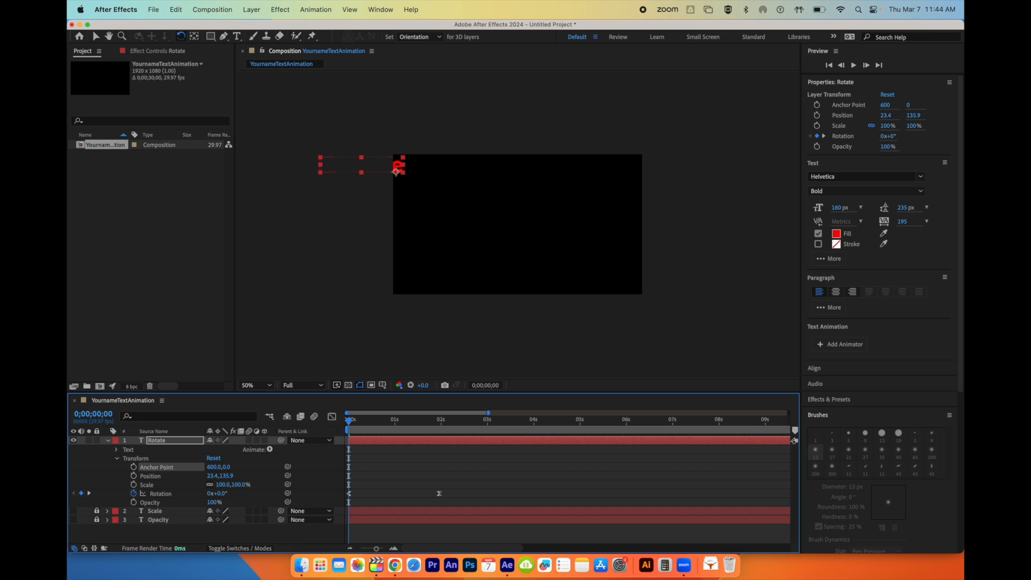
- Set the Rotate layer's Anchor Point to -600 in X and about 47 in Y, and preview the rotation
{"action": "left_click_drag", "start_coordinate": [217, 471], "coordinate": [74, 472]}
{"action": "left_click", "coordinate": [214, 468]}
{"action": "type", "text": "-600"}
{"action": "key", "text": "Return"}
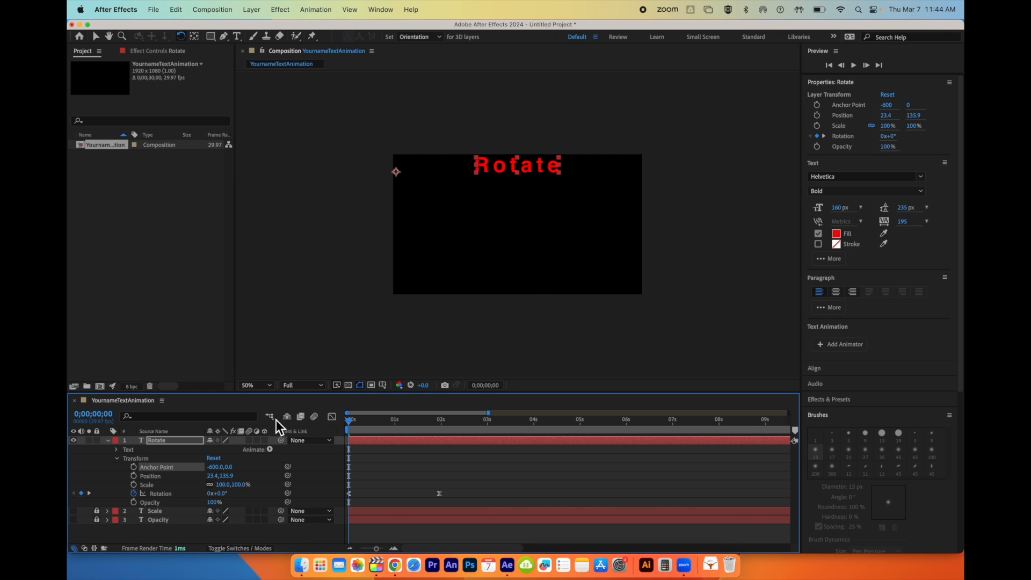
{"action": "mouse_move", "coordinate": [231, 467]}
{"action": "left_mouse_down"}
{"action": "mouse_move", "coordinate": [264, 468]}
{"action": "mouse_move", "coordinate": [155, 433]}
{"action": "mouse_move", "coordinate": [231, 432]}
{"action": "mouse_move", "coordinate": [314, 461]}
{"action": "mouse_move", "coordinate": [238, 456]}
{"action": "mouse_move", "coordinate": [244, 446]}
{"action": "mouse_move", "coordinate": [266, 457]}
{"action": "mouse_move", "coordinate": [248, 463]}
{"action": "left_mouse_up"}
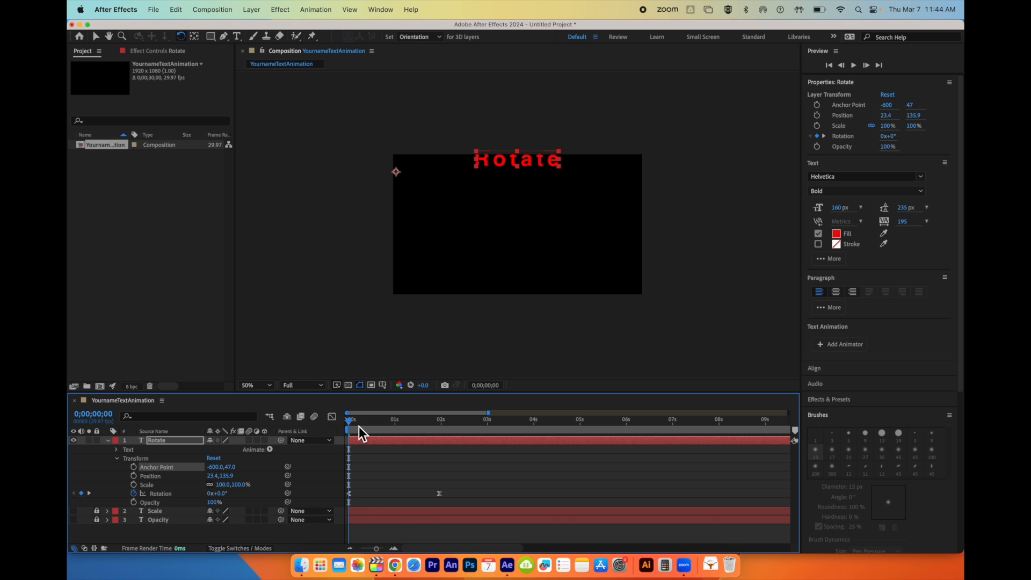
{"action": "key", "text": "space"}
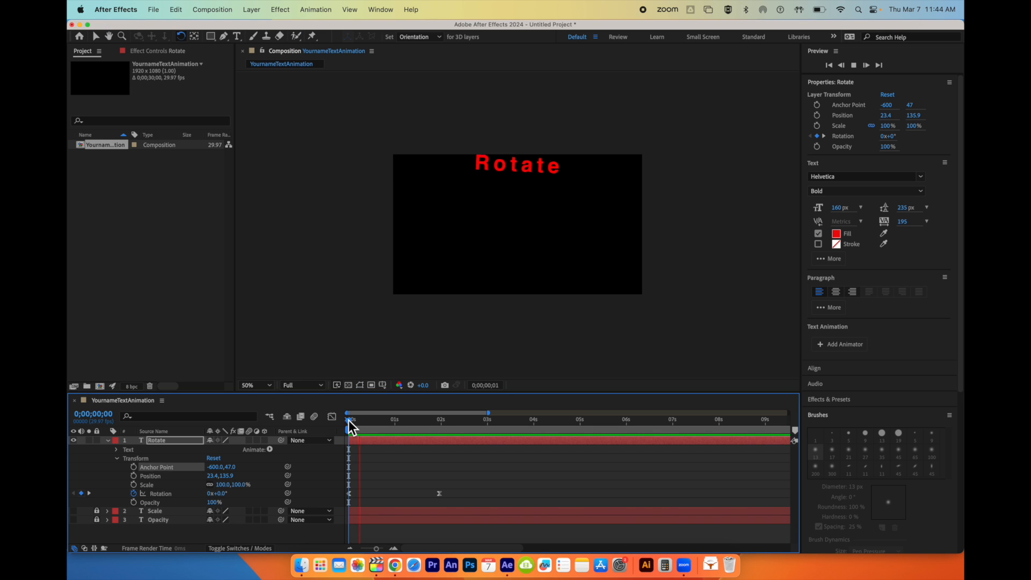
{"action": "key", "text": "space"}
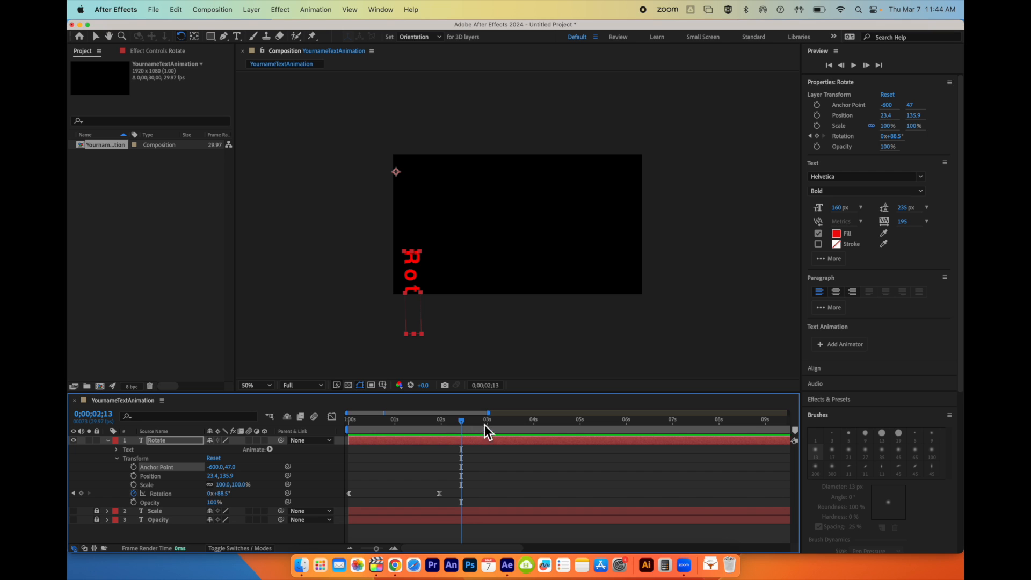
- Keyframe the Anchor Point at the timeline start, add a keyframe with X about -179 at 2 seconds, and preview from the start
{"action": "left_click_drag", "start_coordinate": [465, 421], "coordinate": [312, 420]}
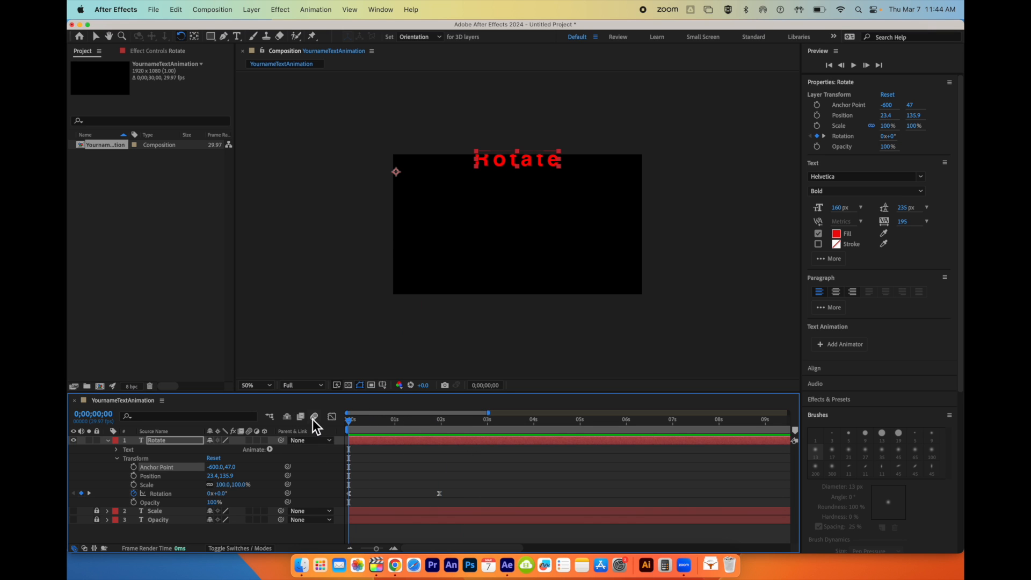
{"action": "left_click", "coordinate": [134, 466]}
{"action": "left_click_drag", "start_coordinate": [351, 423], "coordinate": [440, 427]}
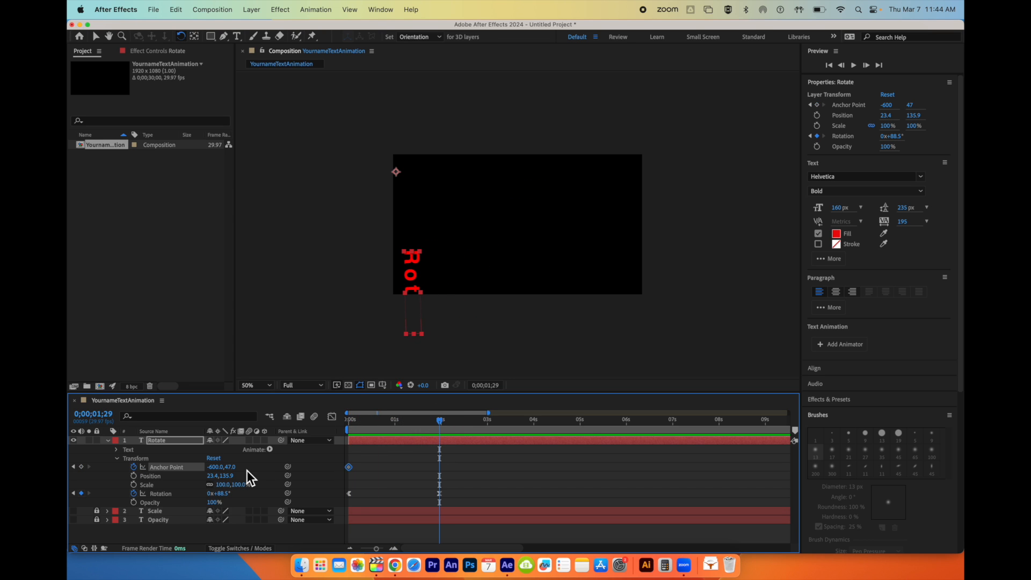
{"action": "left_click_drag", "start_coordinate": [220, 467], "coordinate": [429, 460]}
{"action": "left_click_drag", "start_coordinate": [450, 421], "coordinate": [325, 421]}
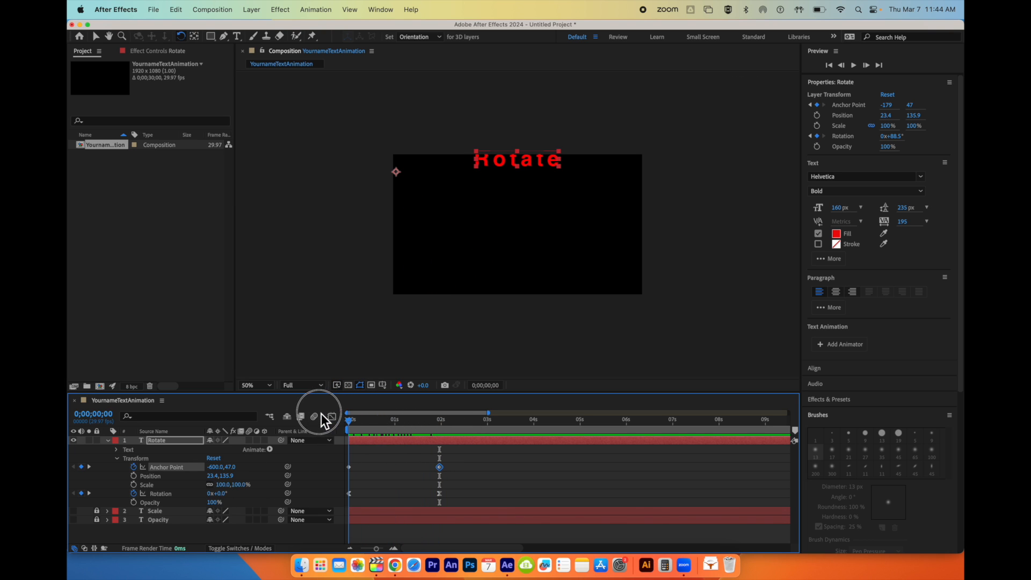
{"action": "key", "text": "space"}
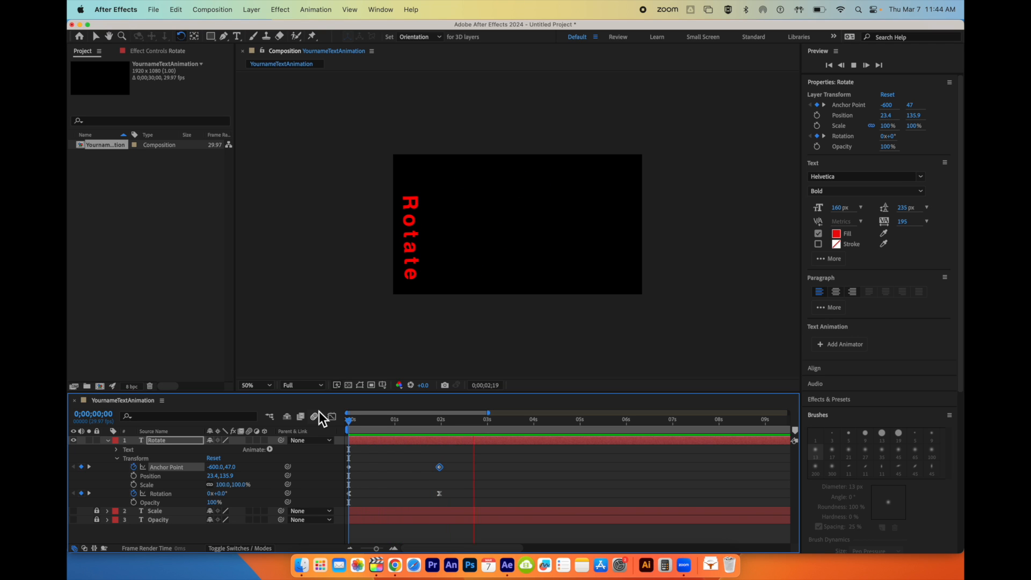
{"action": "key", "text": "space"}
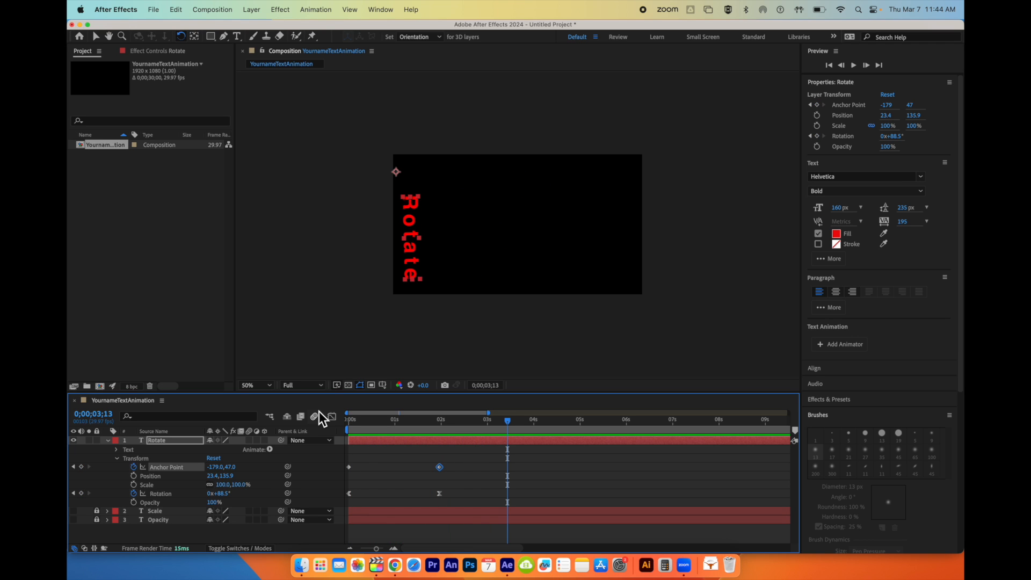